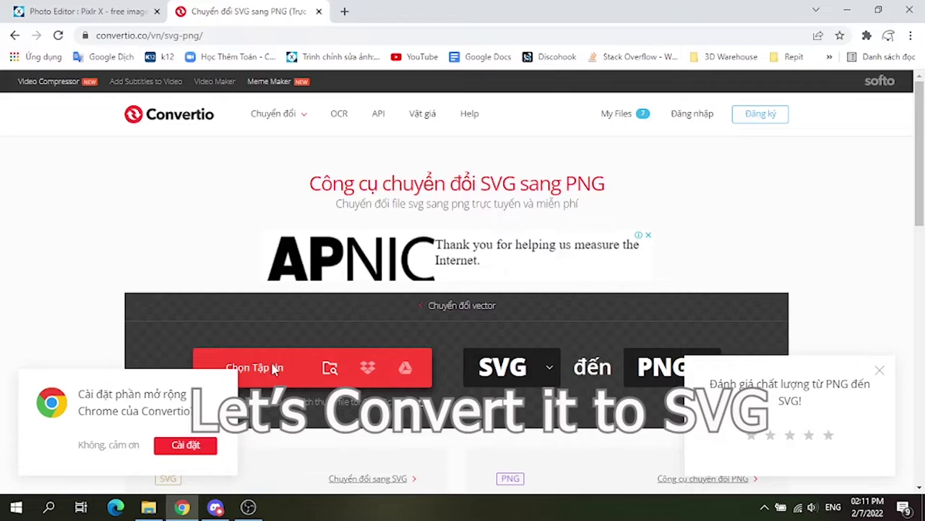
Convert Example.png to SVG and save the converted Example.svg file to disk
click(274, 369)
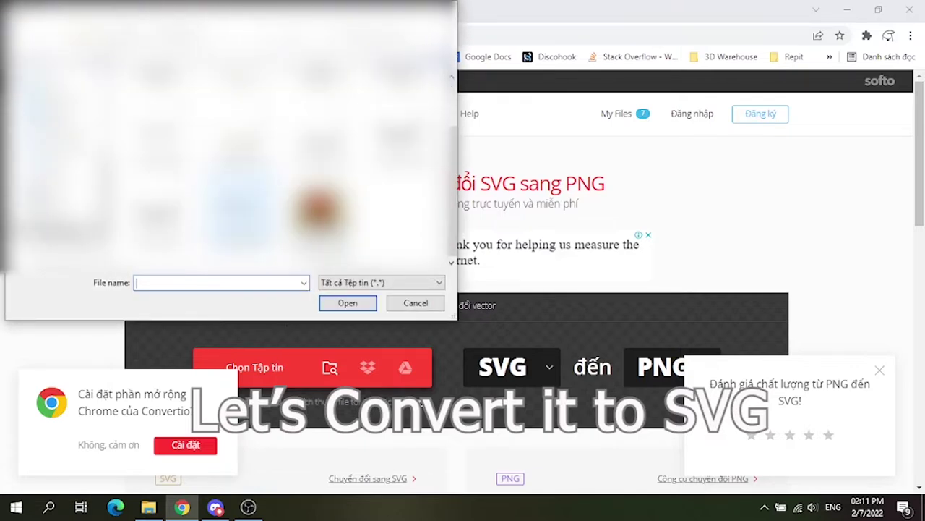
double_click(246, 216)
scroll(246, 222, down, 1)
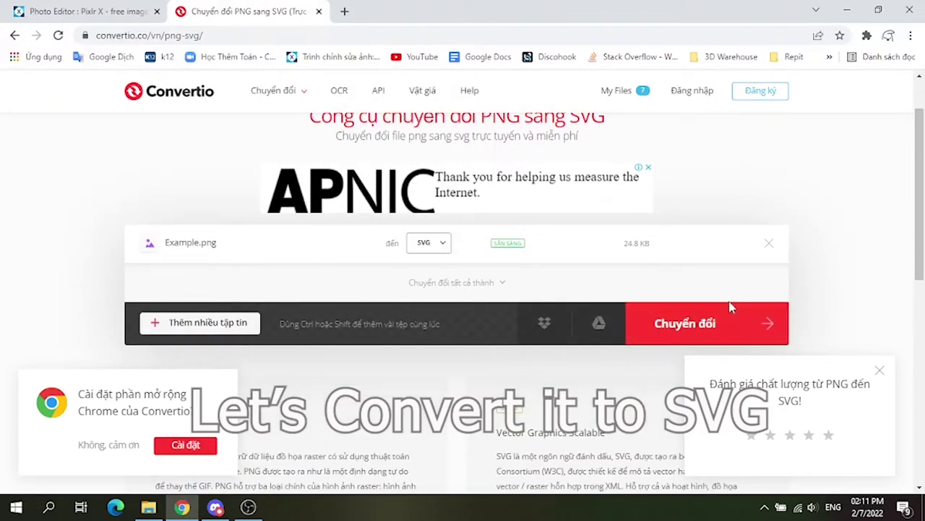
click(681, 341)
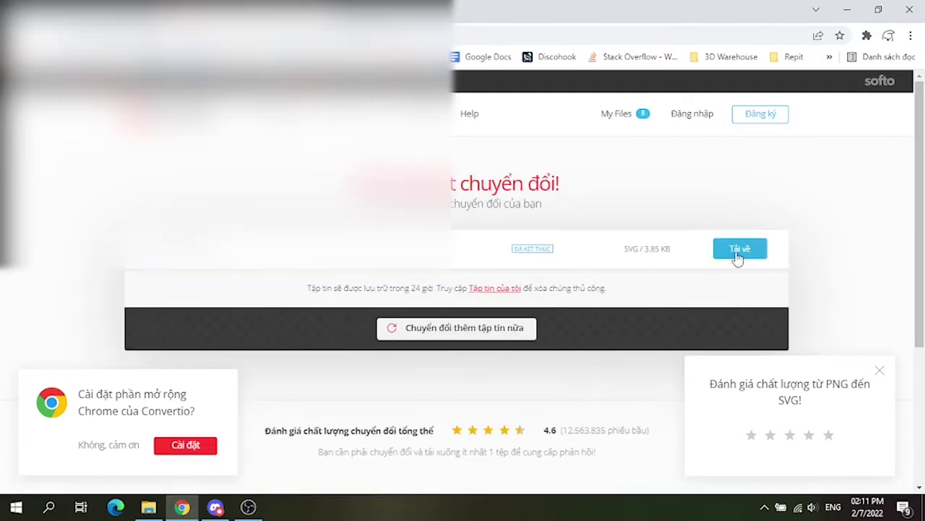
click(745, 249)
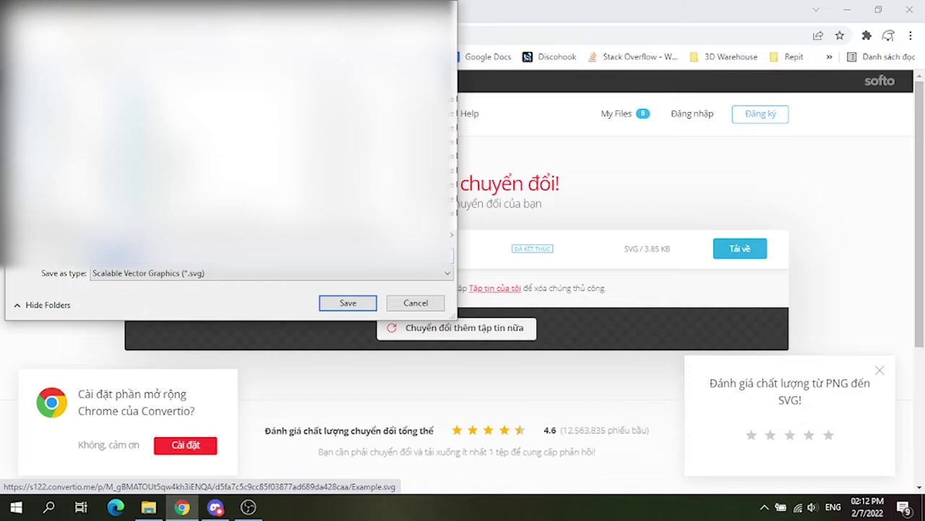
click(349, 302)
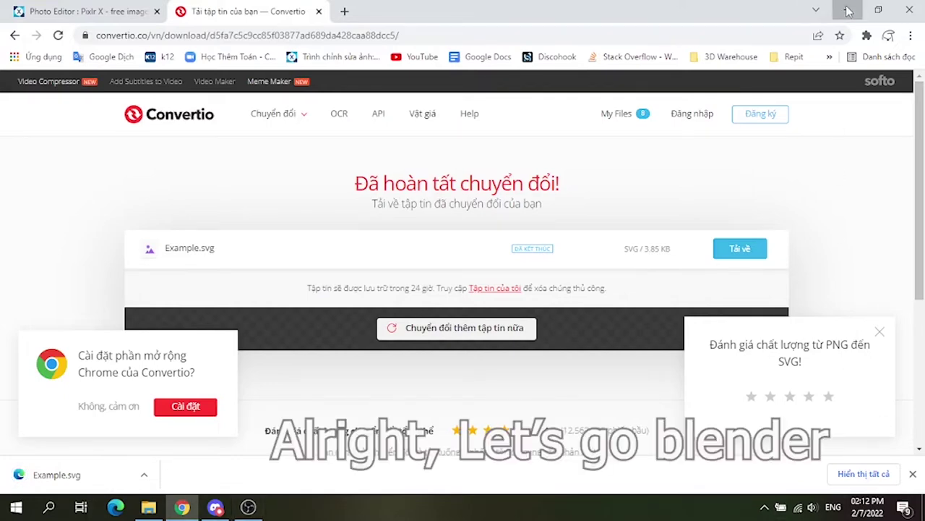
Switch to Blender and delete the default cube from the new scene
click(847, 10)
click(873, 9)
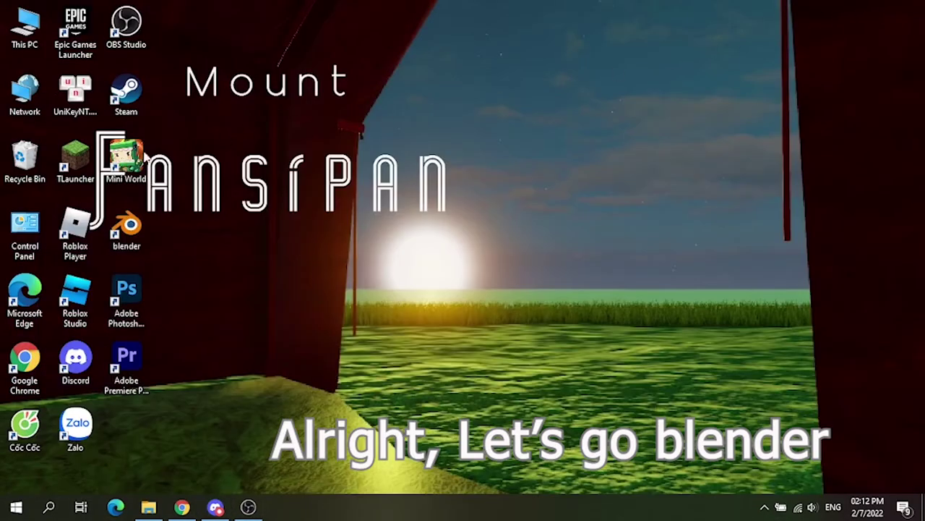
double_click(142, 228)
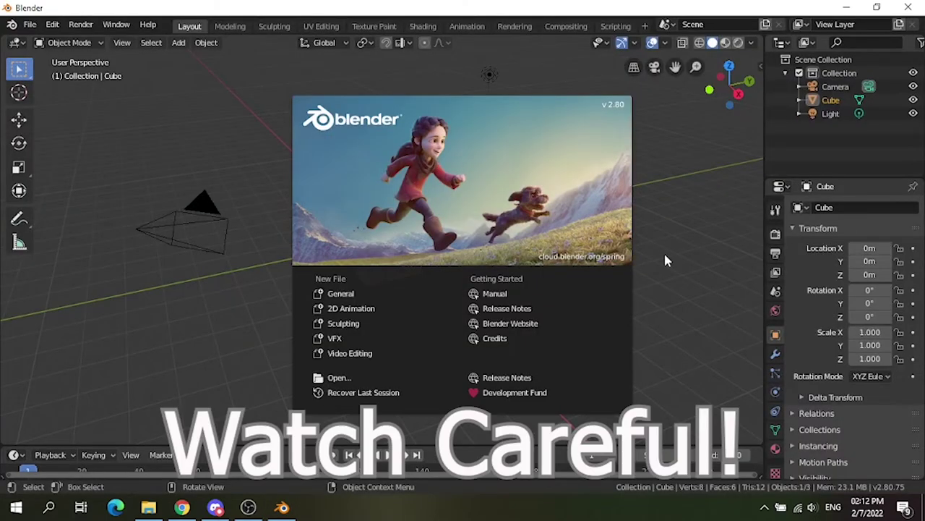
click(665, 255)
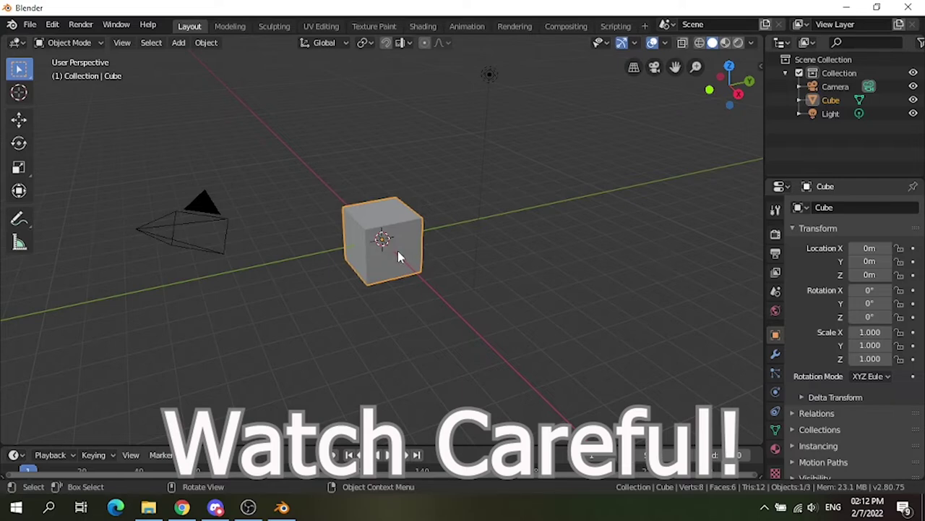
key(Delete)
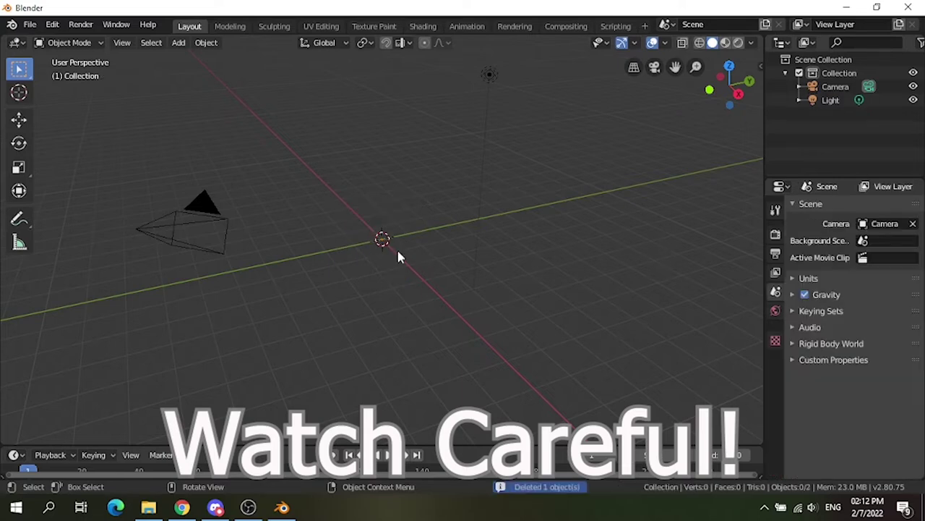
Import Example.svg from the D:\SVG folder as Scalable Vector Graphics
click(30, 25)
mouse_move(45, 227)
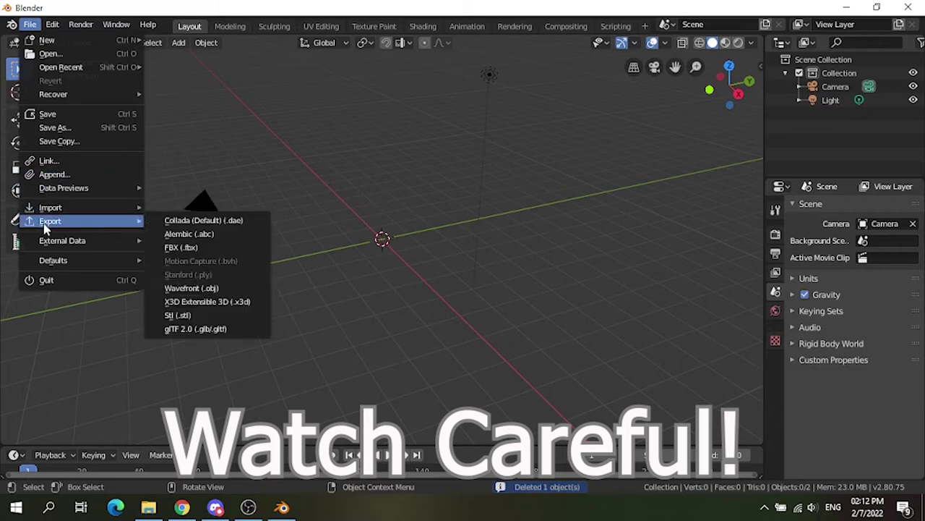
mouse_move(60, 210)
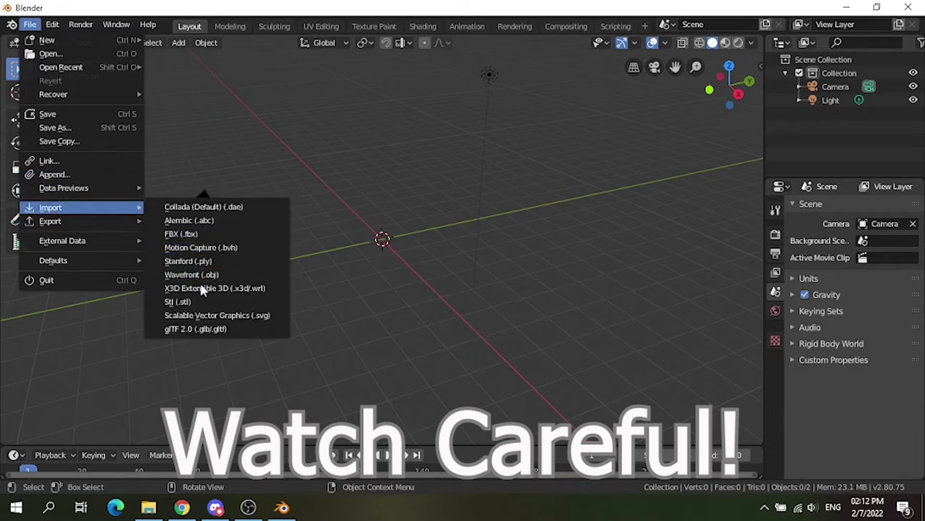
click(217, 315)
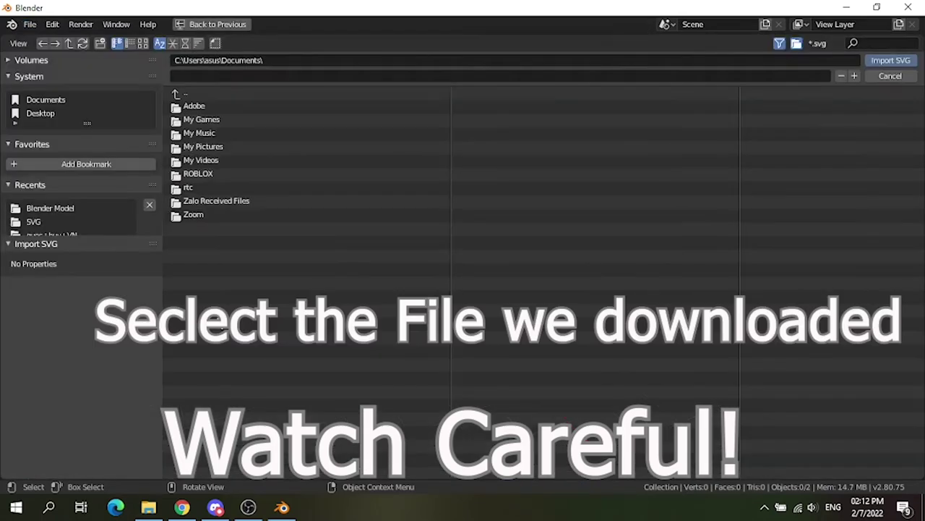
click(41, 223)
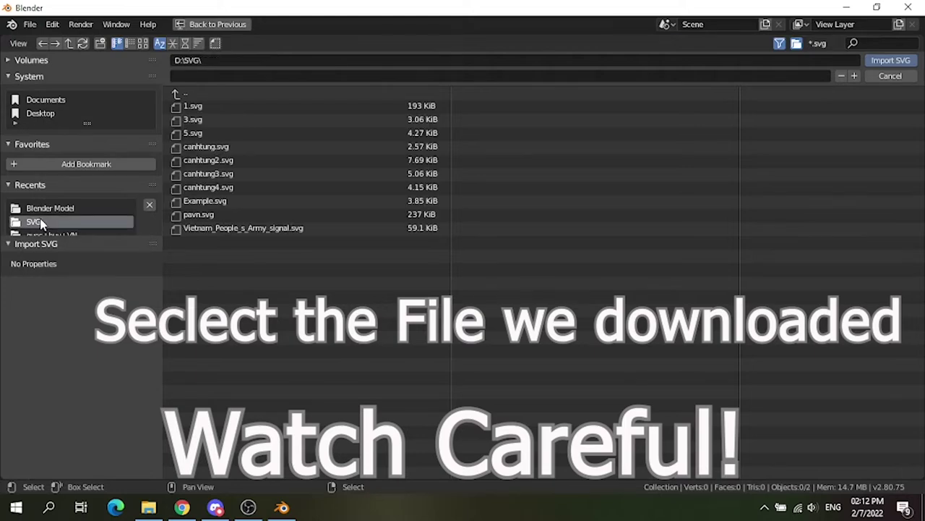
click(206, 202)
double_click(207, 203)
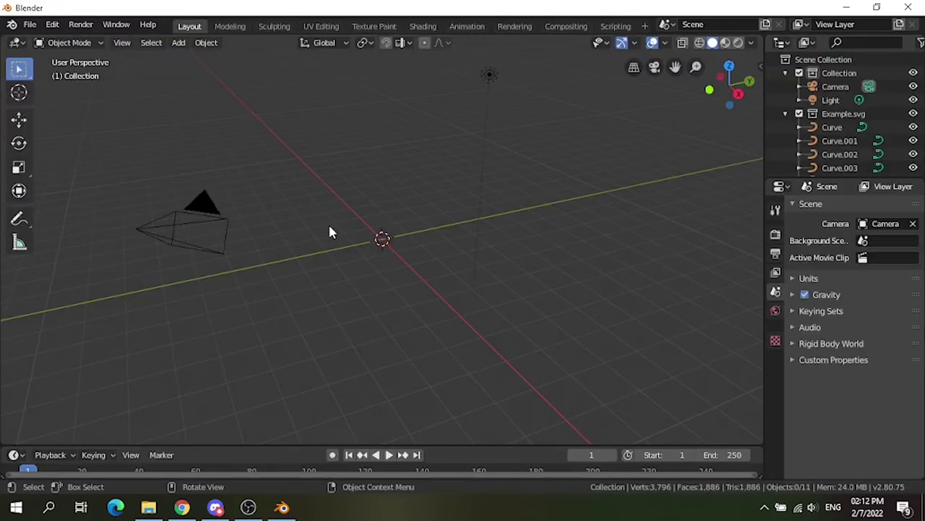
Parent all VIETBUILD letter curves to the I in BUILD, using the Object parent type
scroll(379, 247, up, 5)
middle_drag(368, 265, 420, 231)
scroll(411, 249, up, 5)
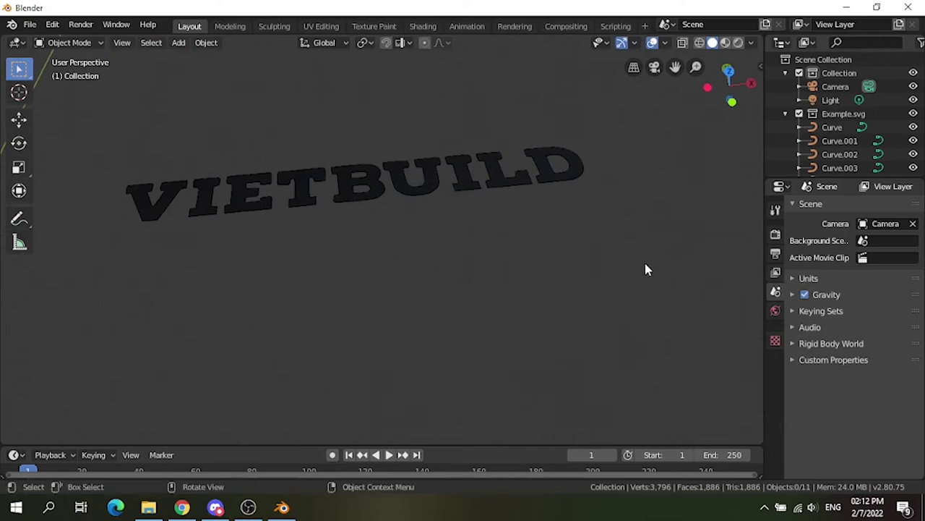
click(480, 168)
click(465, 175)
drag(597, 274, 105, 112)
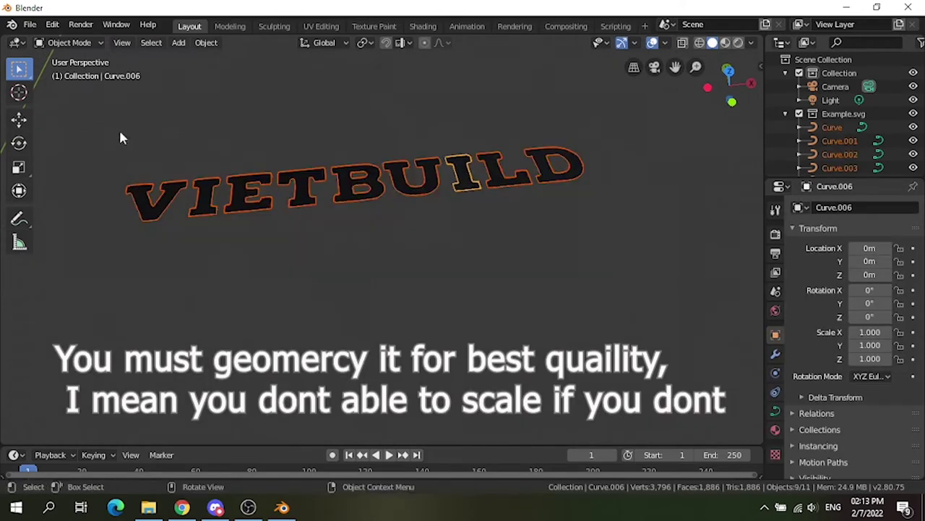
key(ctrl+p)
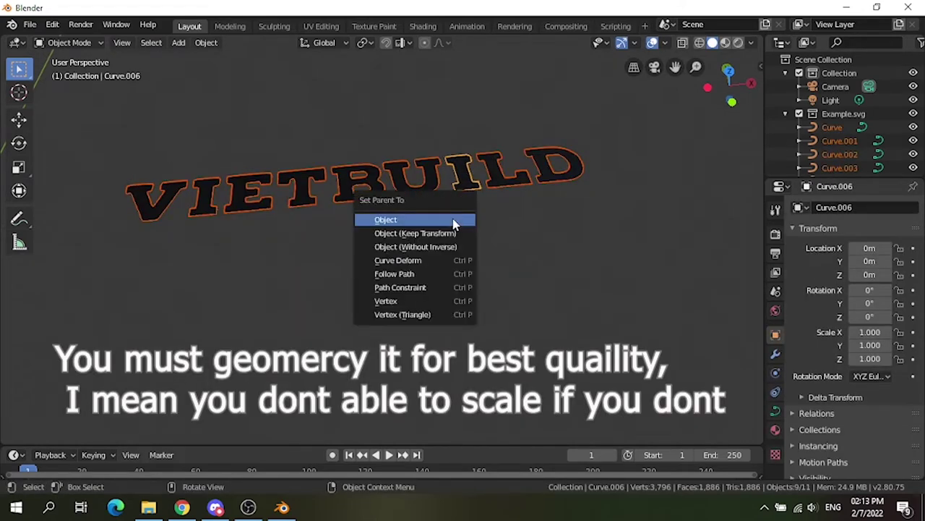
click(429, 227)
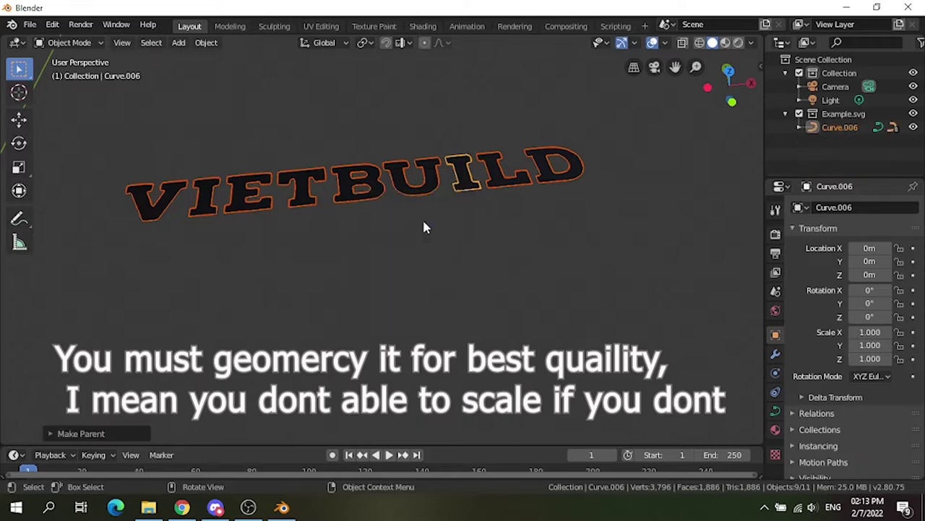
Try to move the letter T along the X axis and undo the move
click(398, 200)
click(398, 183)
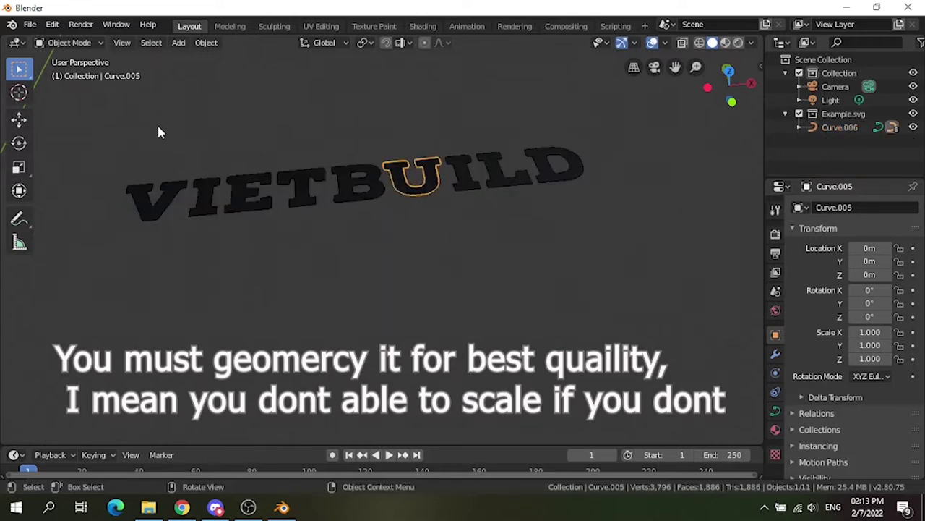
drag(83, 131, 690, 311)
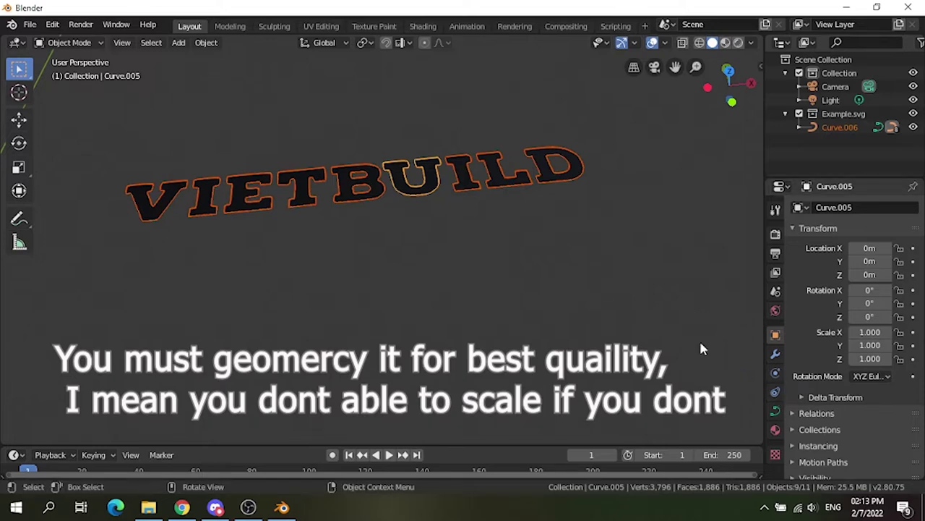
click(308, 308)
click(18, 118)
click(312, 194)
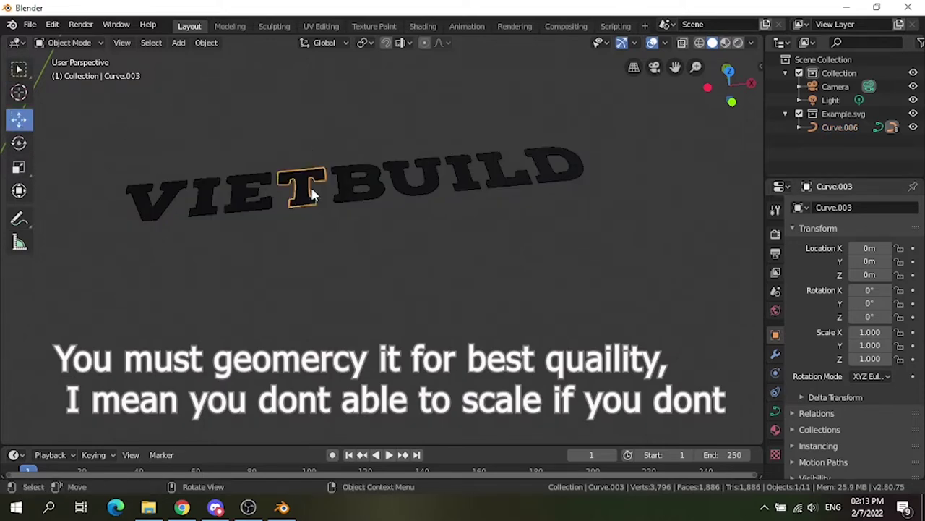
scroll(305, 295, down, 6)
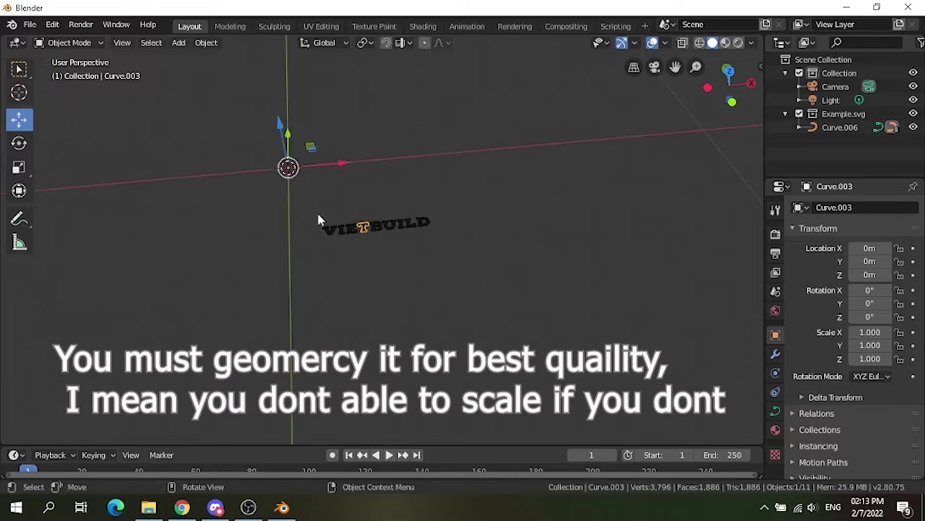
drag(345, 166, 386, 168)
key(ctrl+z)
scroll(448, 204, up, 5)
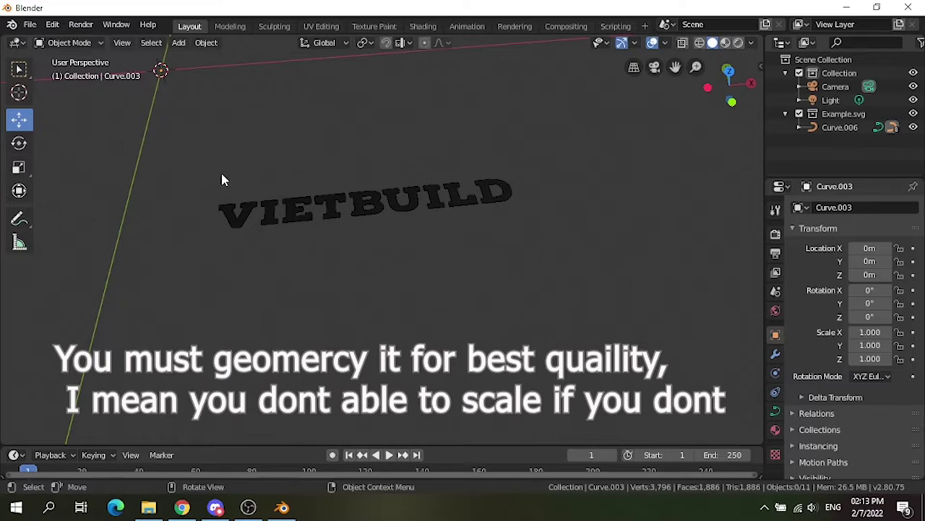
Try to extrude all the VIETBUILD letter curves together by 0.001 m and undo the change
click(16, 68)
drag(197, 140, 593, 278)
click(776, 410)
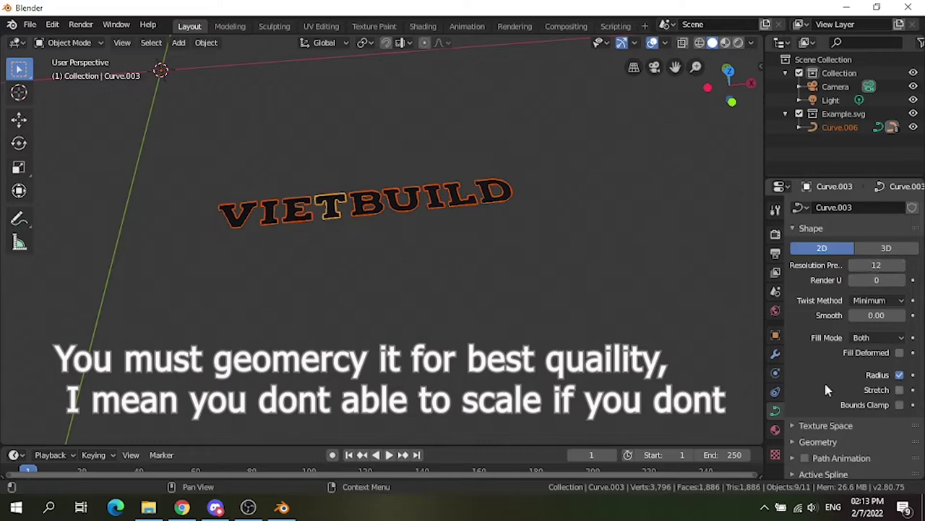
click(817, 441)
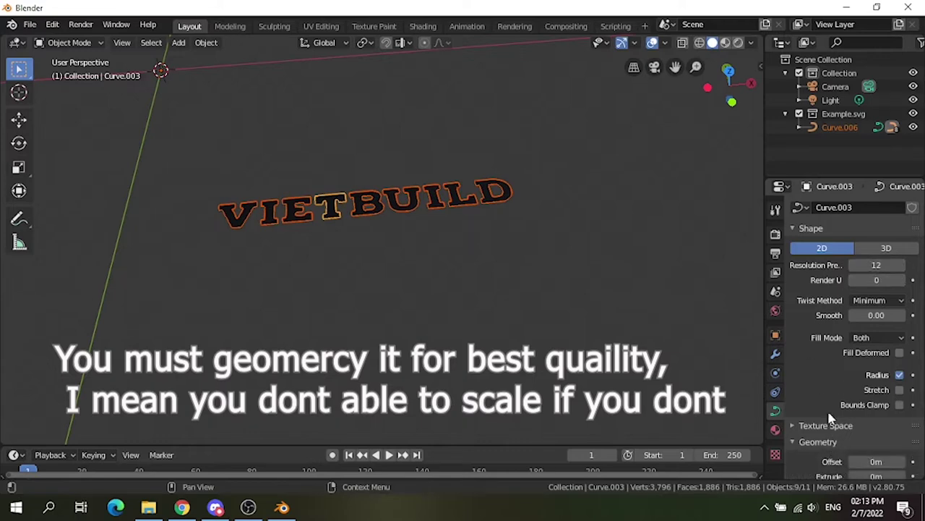
scroll(830, 423, down, 4)
click(874, 368)
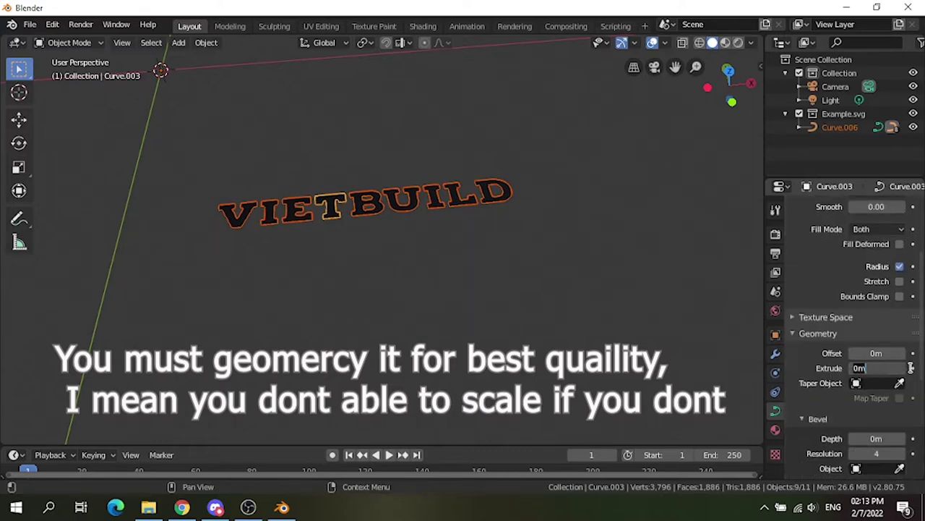
text(0.001)
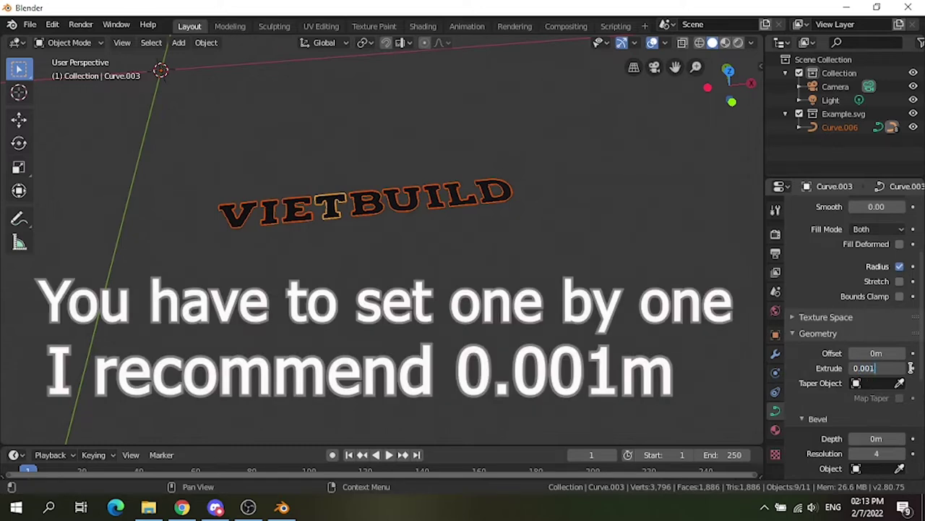
key(Return)
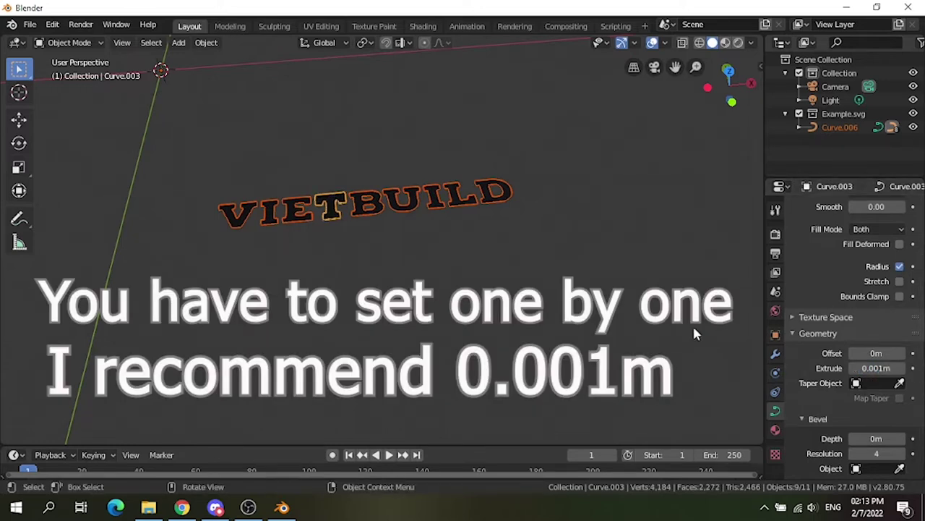
click(647, 293)
middle_drag(601, 258, 410, 227)
click(410, 227)
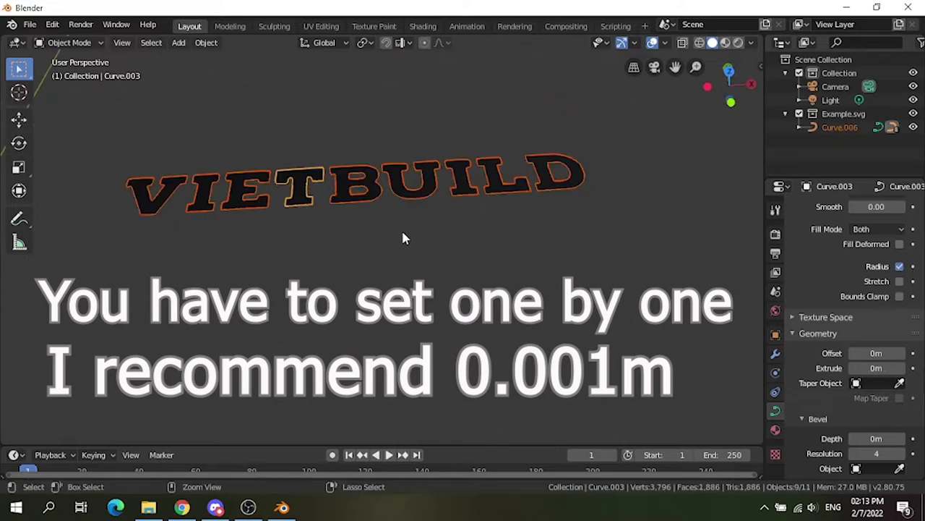
Select the VIETBUILD letters one by one, ending with the D as active, and set the Extrude value to 0.001 m
click(389, 245)
click(148, 196)
shift+click(204, 194)
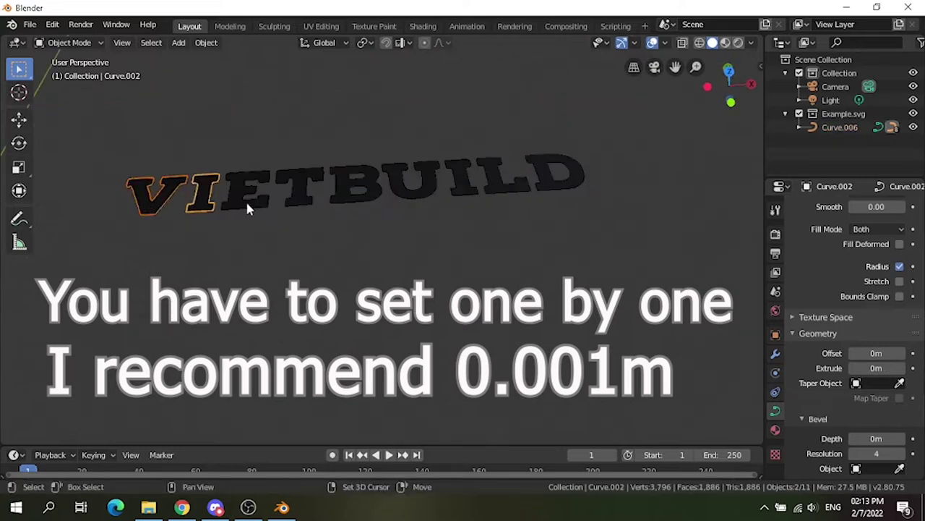
shift+click(245, 196)
shift+click(300, 193)
shift+click(348, 189)
shift+click(407, 193)
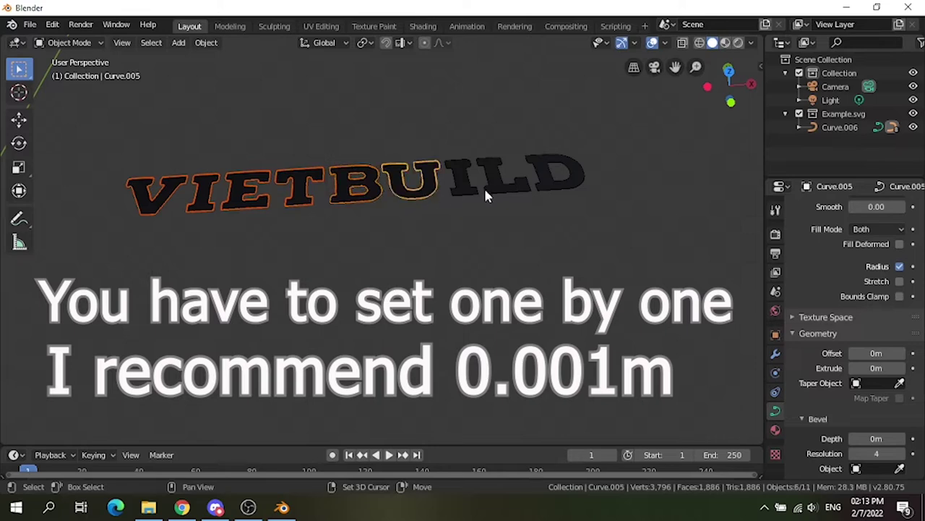
shift+click(457, 184)
shift+click(497, 185)
shift+click(558, 184)
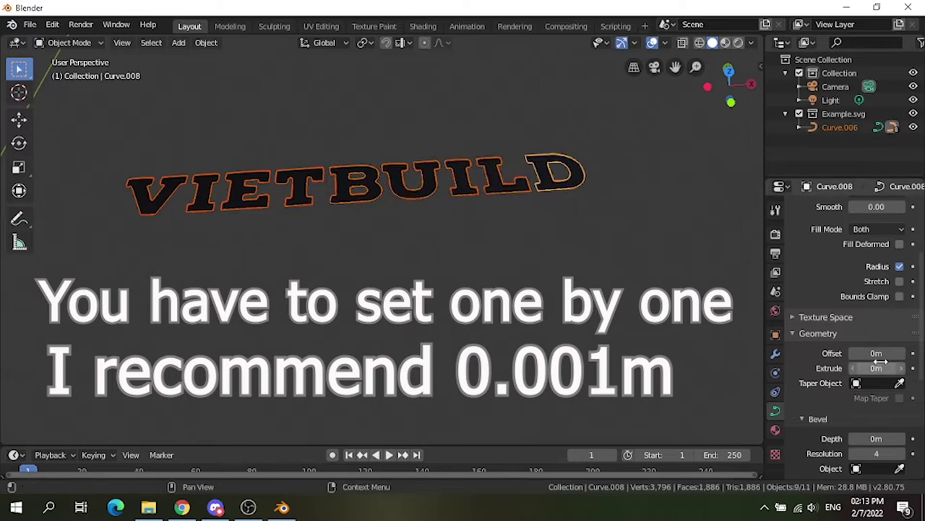
click(882, 368)
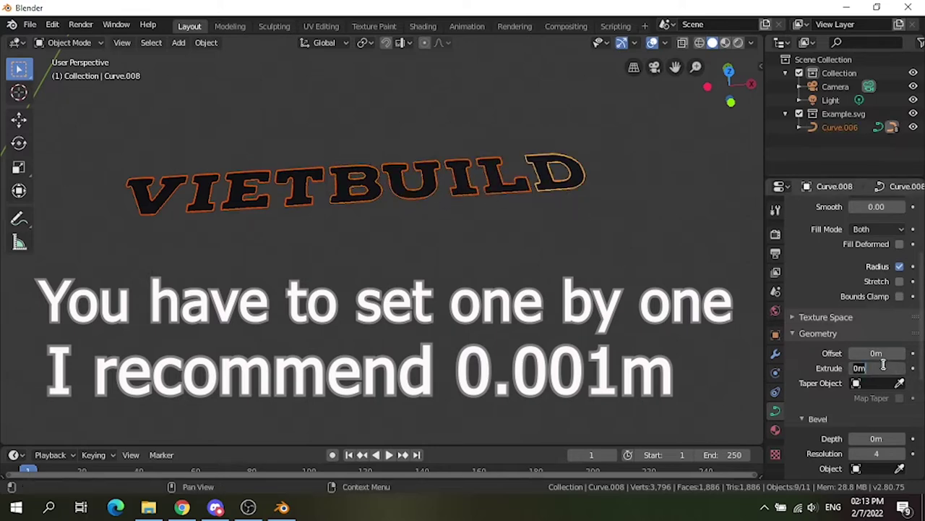
text(0.001)
key(Return)
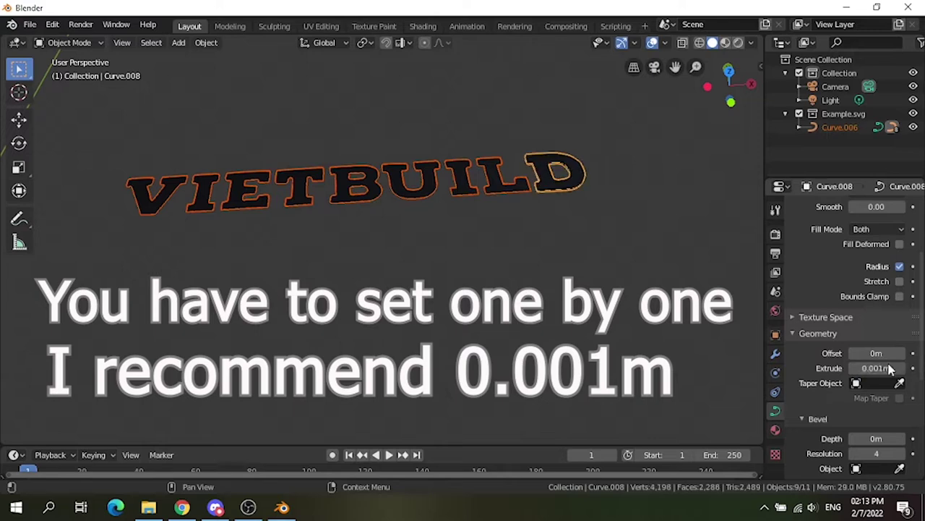
click(509, 208)
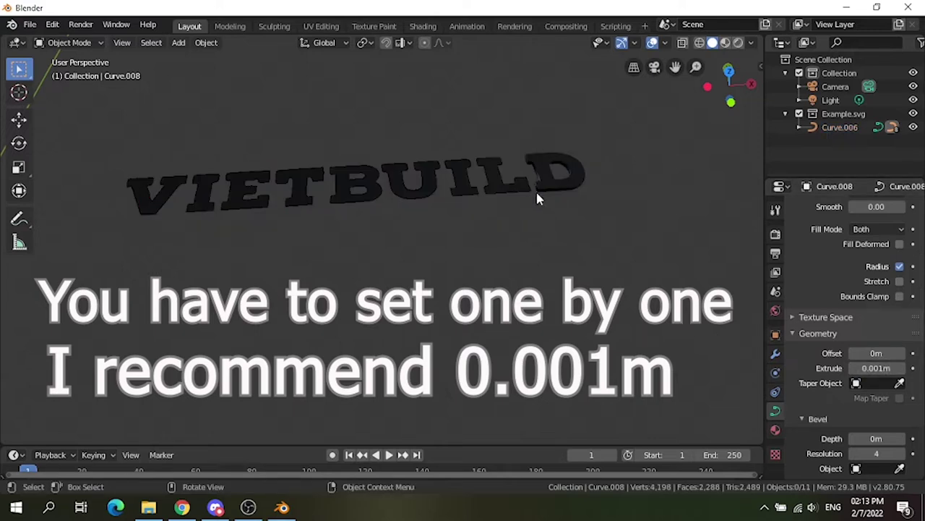
Set the Extrude value to 0.001 m for the letter L and then for the I in BUILD
click(553, 176)
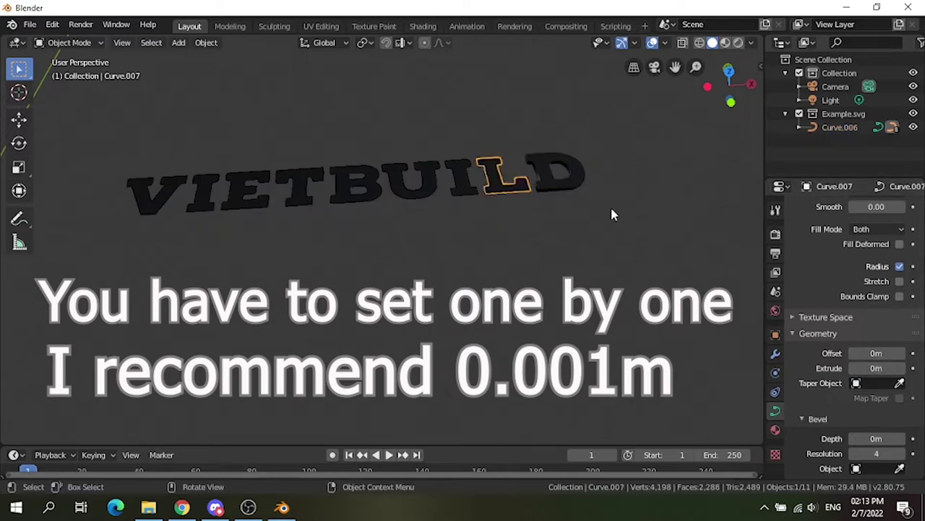
click(510, 189)
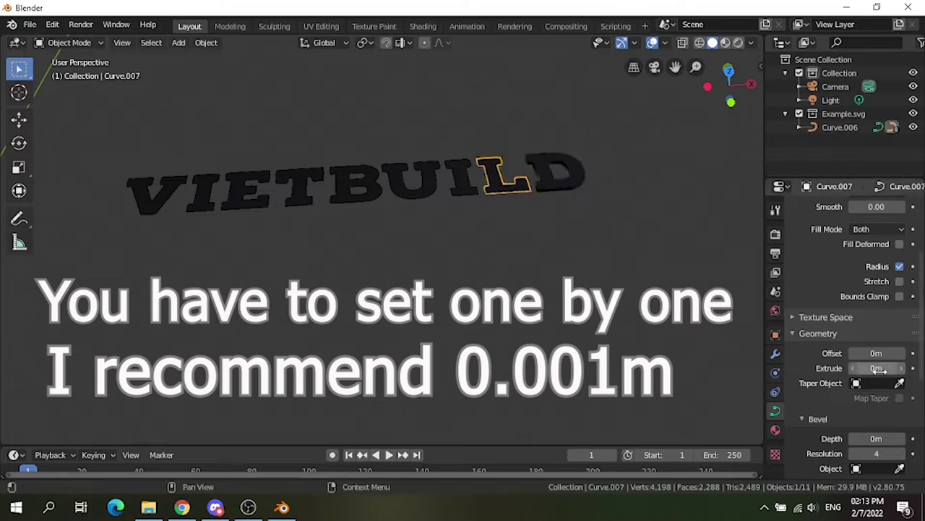
click(853, 368)
key(Return)
click(463, 180)
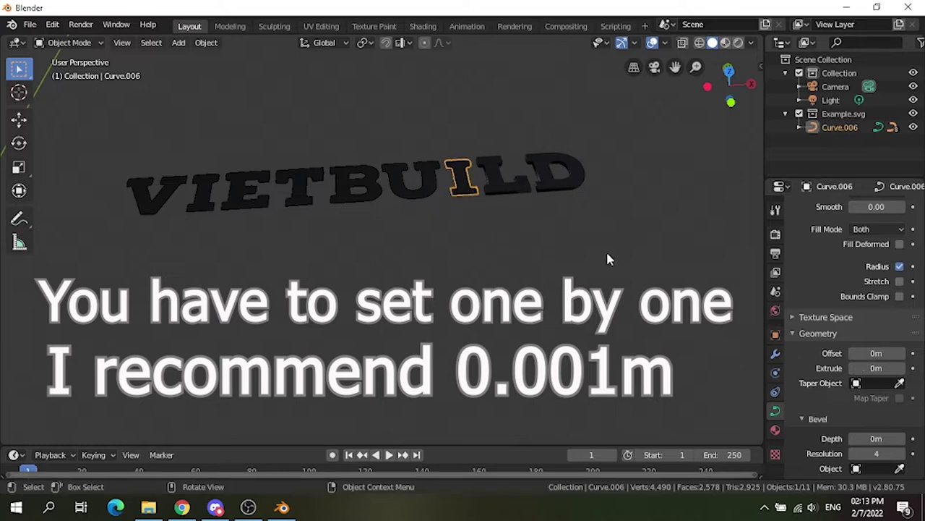
click(877, 368)
text(0.001m)
key(Return)
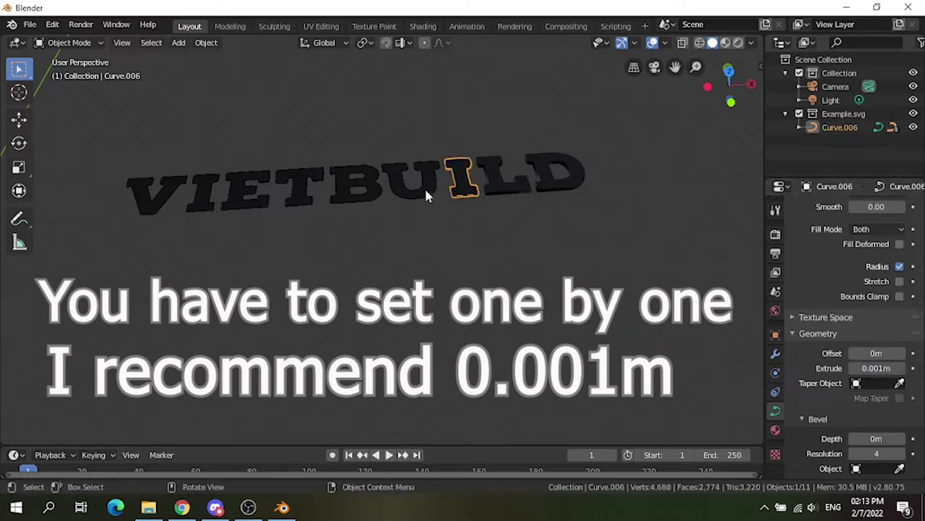
Extrude the letters U and B of BUILD by 0.001 m, one after the other
click(428, 192)
click(873, 368)
text(0.001m)
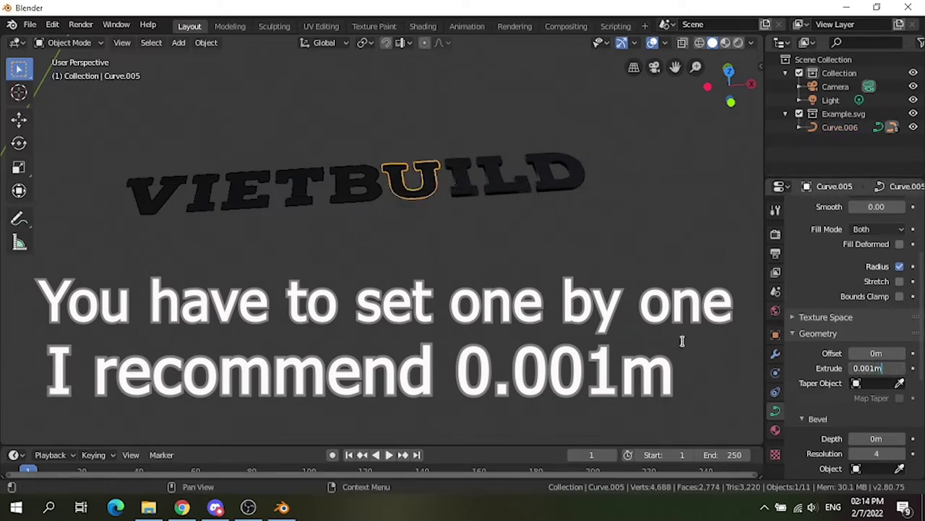
key(Return)
click(364, 191)
click(877, 368)
text(0.001m)
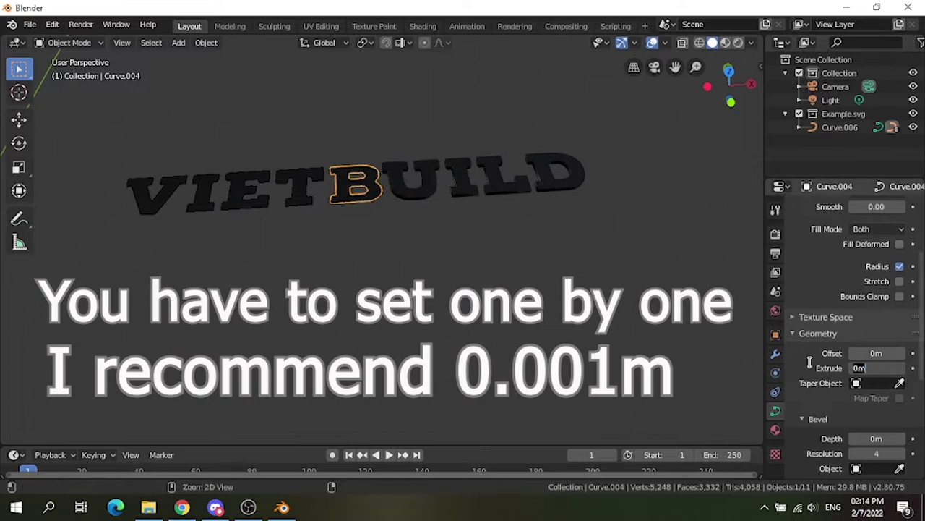
key(Return)
Give the letters T and E of VIET an Extrude value of 0.001 m each
click(297, 193)
click(876, 368)
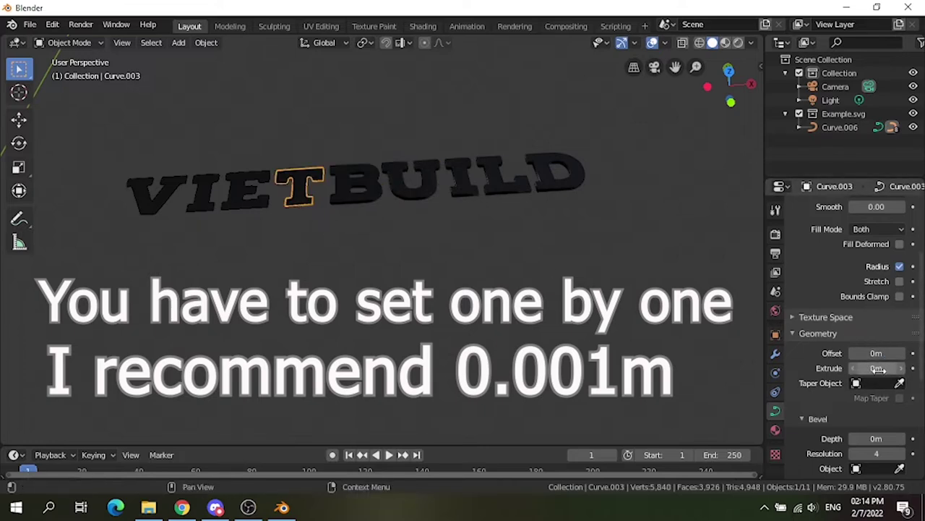
text(0.001m)
key(Return)
click(246, 192)
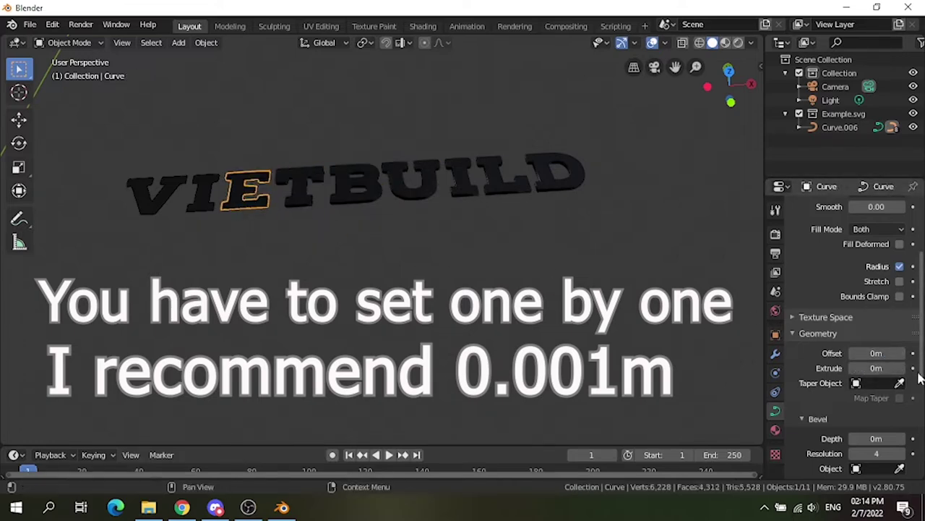
click(876, 368)
text(0.001m)
key(Return)
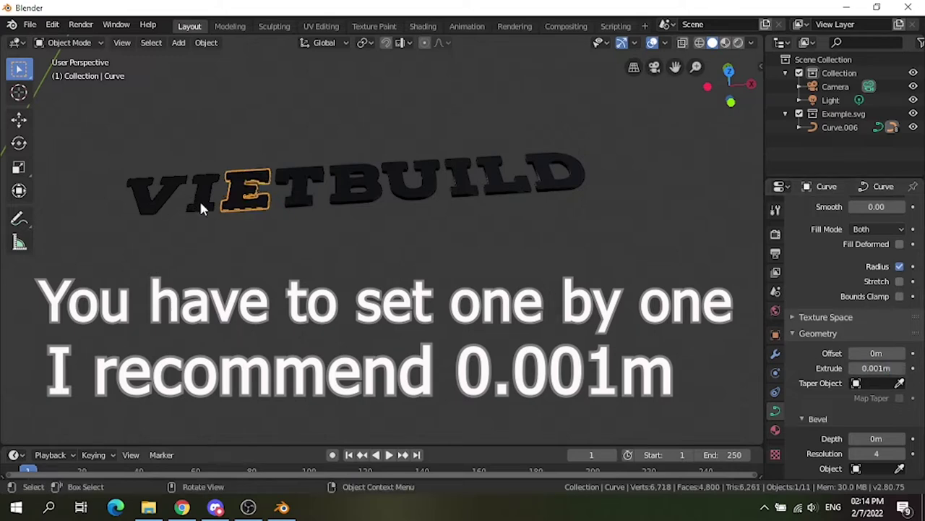
Set the Extrude value to 0.001 m for the I in VIET and then for the V
click(203, 197)
click(876, 368)
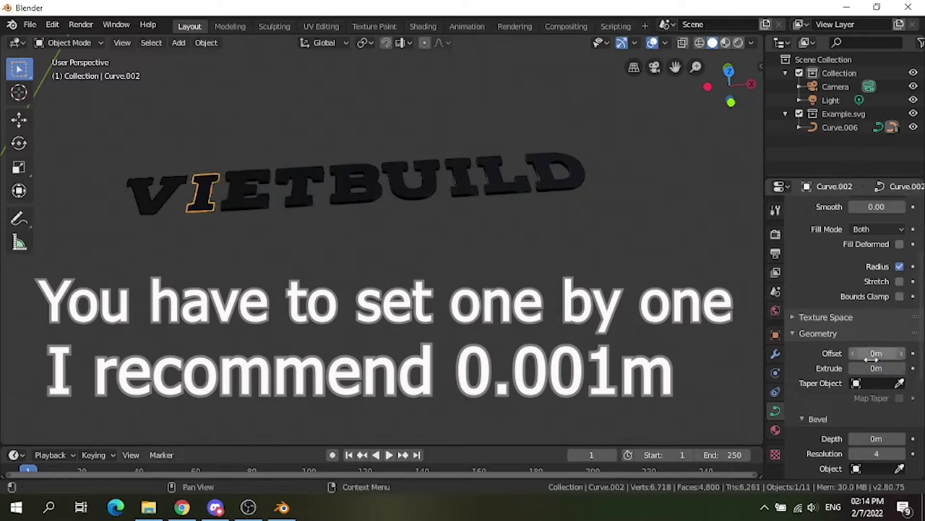
text(0.001m)
key(Return)
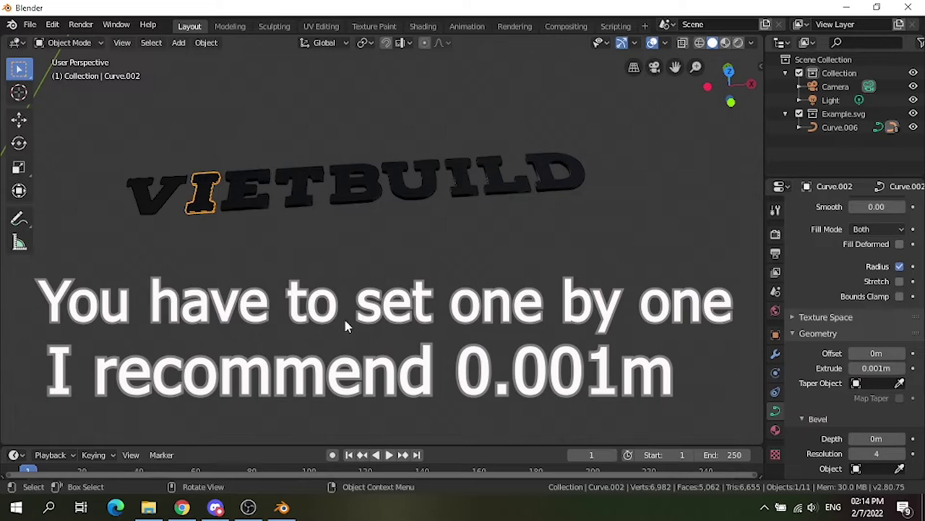
click(155, 196)
click(871, 368)
text(0.001m)
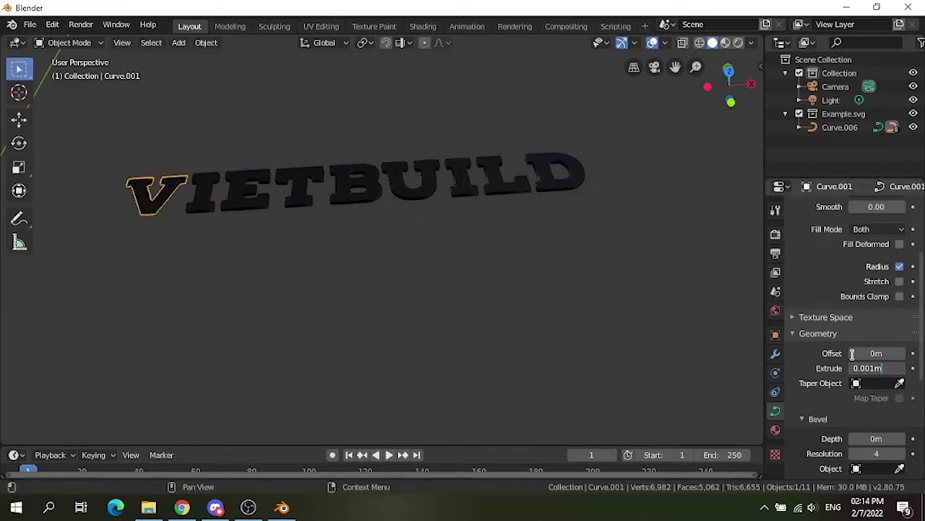
key(Return)
Examine the thickness of the extruded VIETBUILD letters edge-on and return to a front-facing view
middle_drag(640, 322, 536, 234)
drag(172, 99, 539, 217)
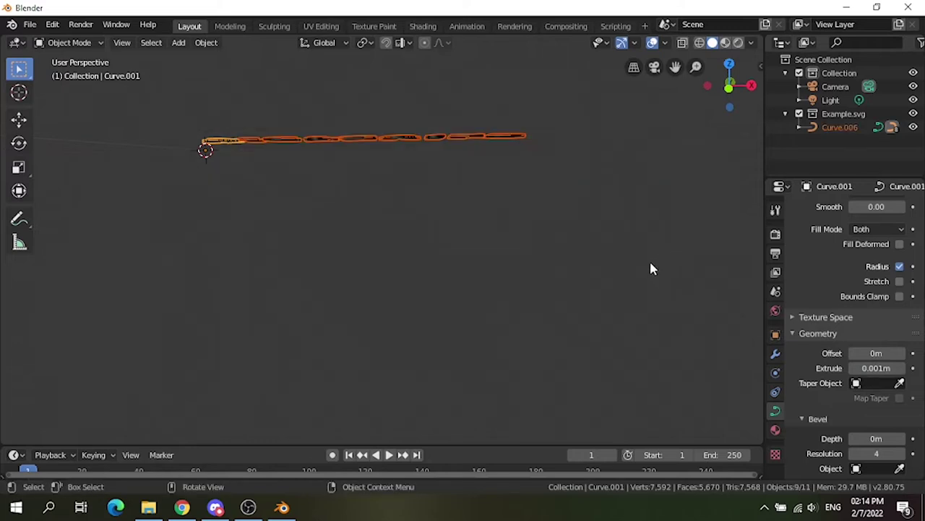
click(354, 167)
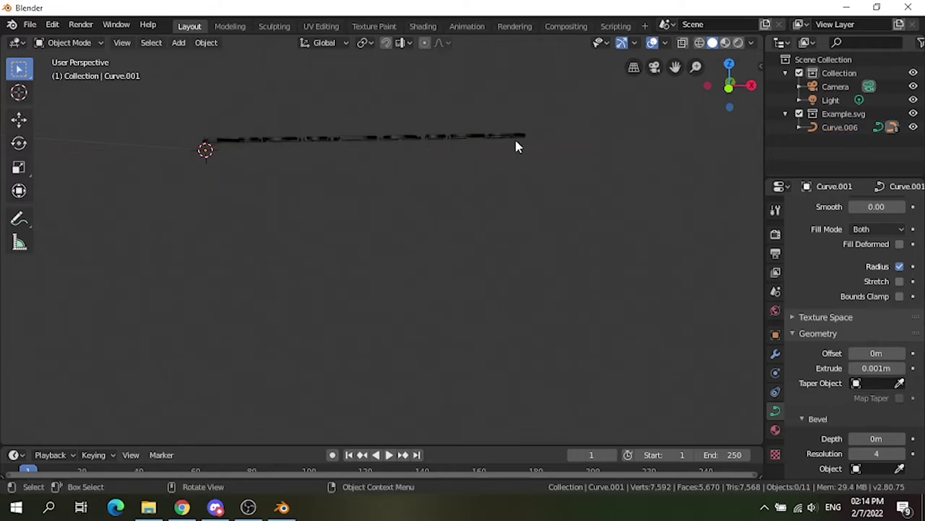
middle_drag(516, 147, 564, 323)
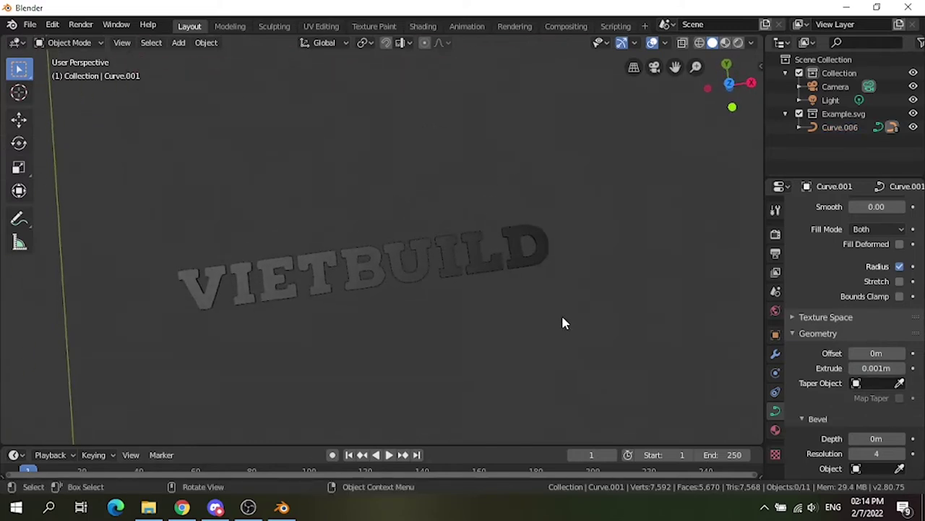
middle_drag(520, 295, 559, 313)
Select all the VIETBUILD letters and export the model in FBX format as example in the D:\Blender Model folder
drag(113, 186, 643, 368)
click(30, 24)
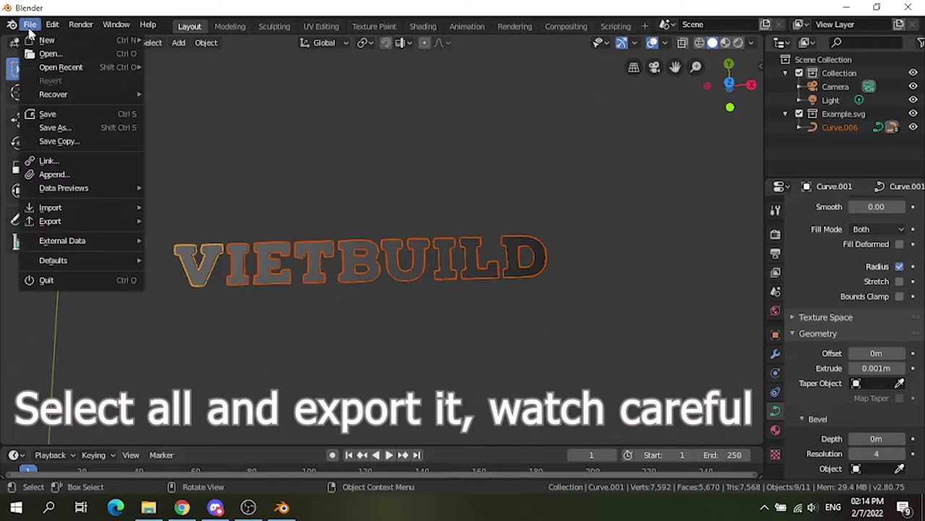
mouse_move(54, 227)
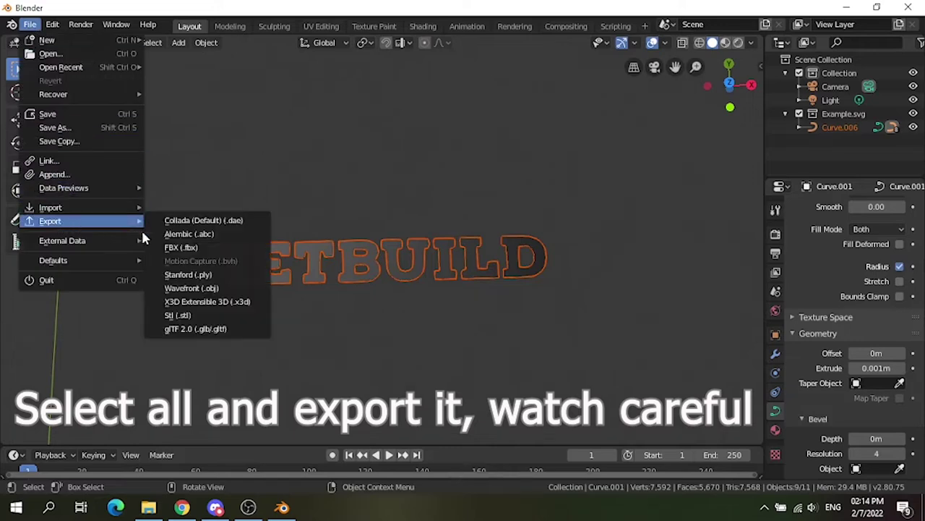
click(184, 247)
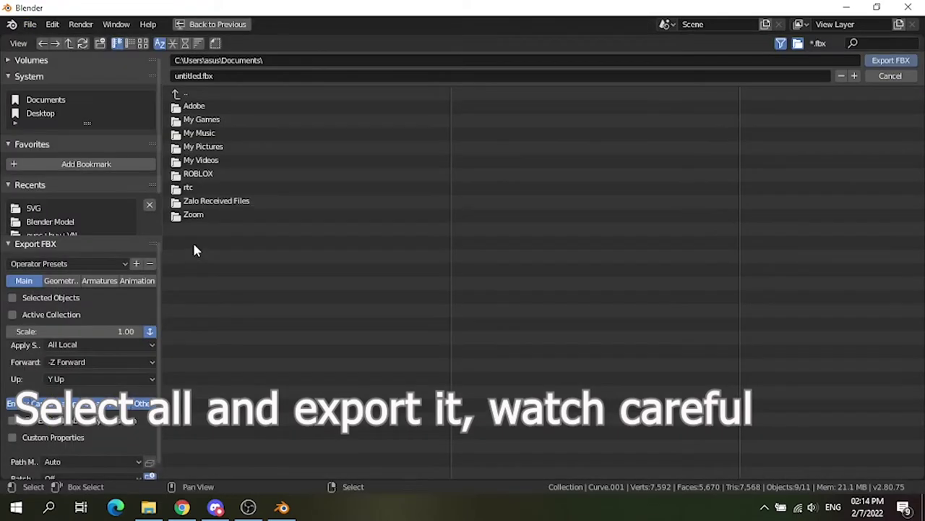
click(87, 221)
double_click(206, 76)
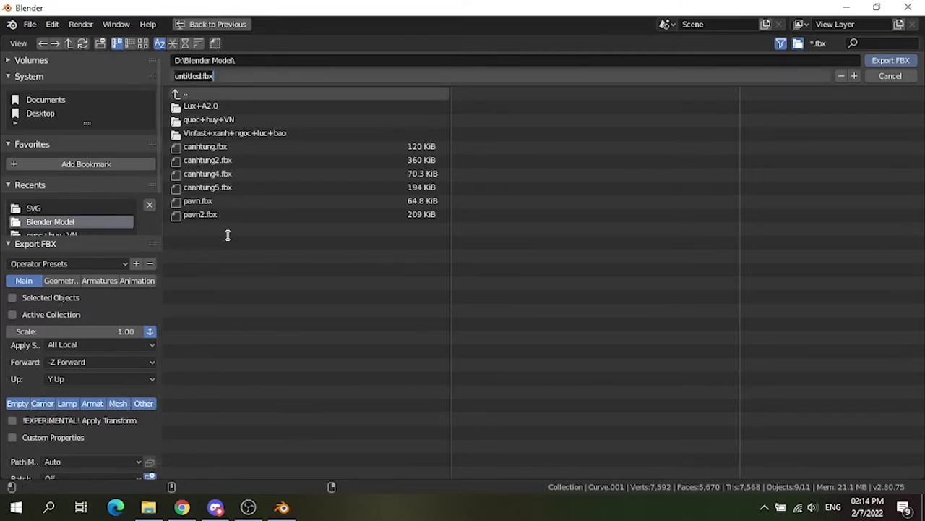
text(example)
key(Return)
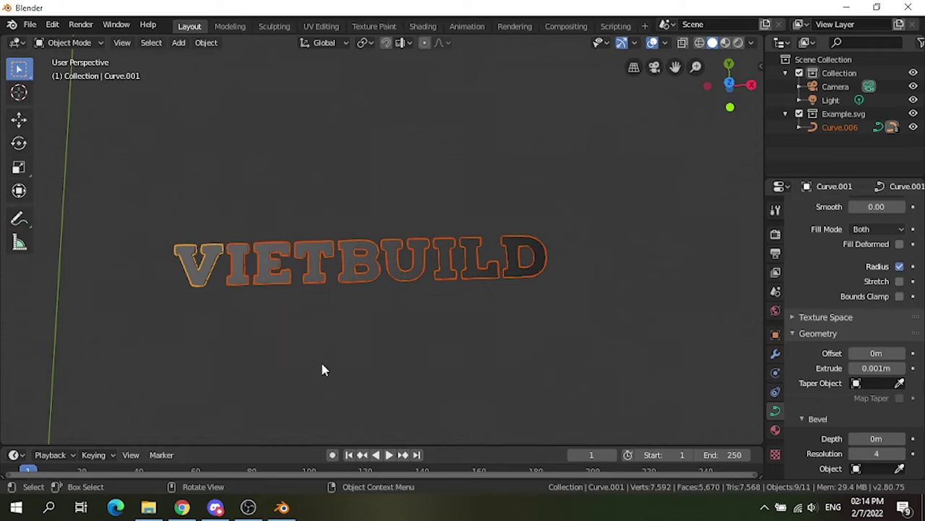
Deselect the letters and close Blender, discarding the unsaved changes
click(334, 369)
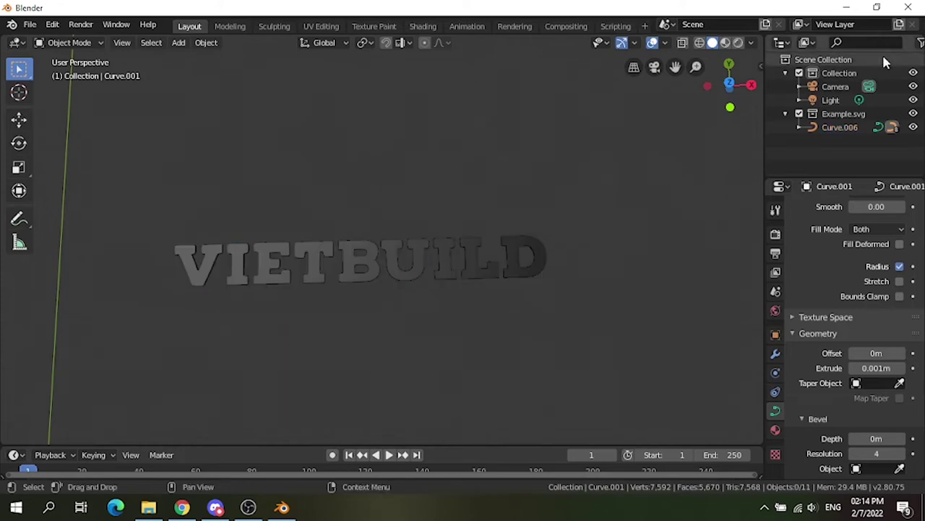
click(908, 7)
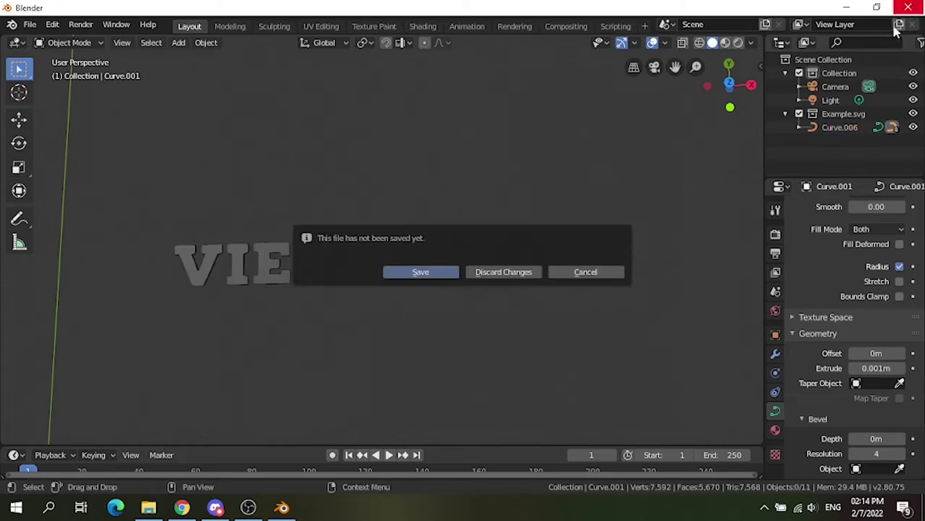
click(501, 272)
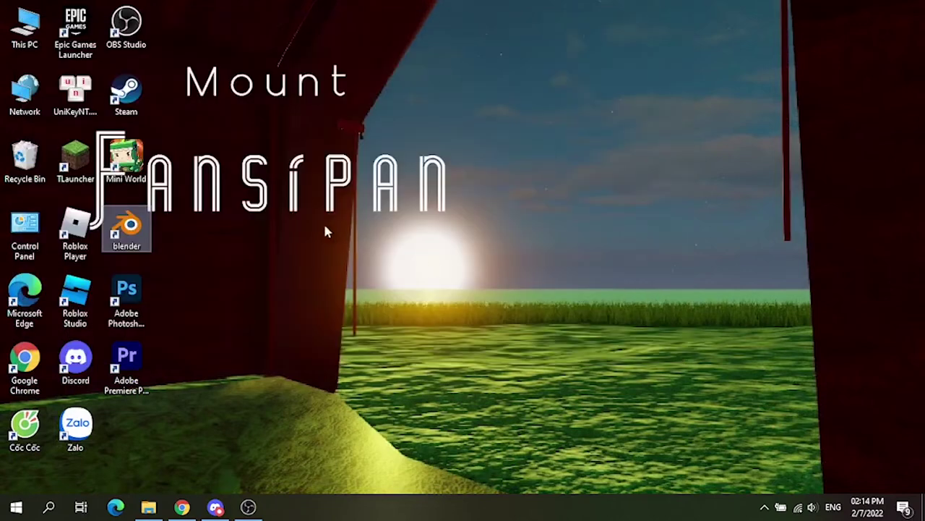
Try to open Roblox Studio from the desktop without administrator rights
click(73, 292)
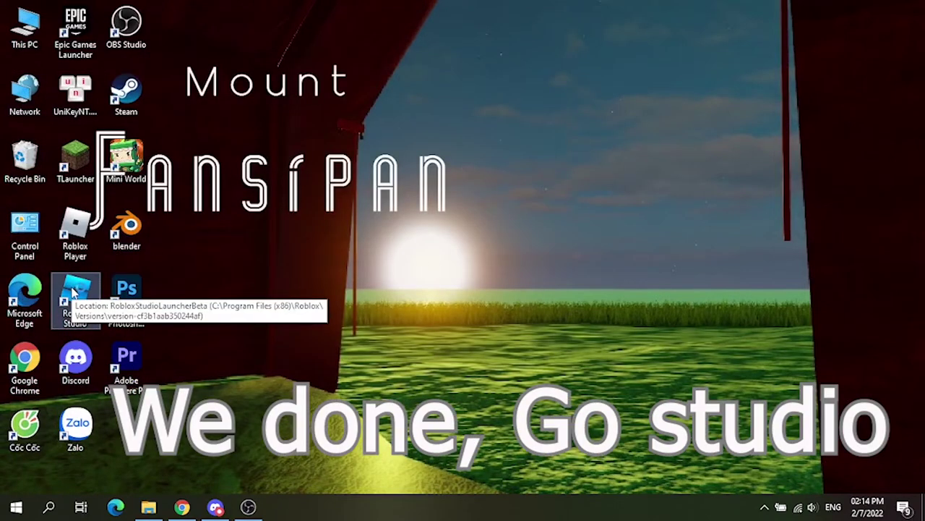
double_click(85, 293)
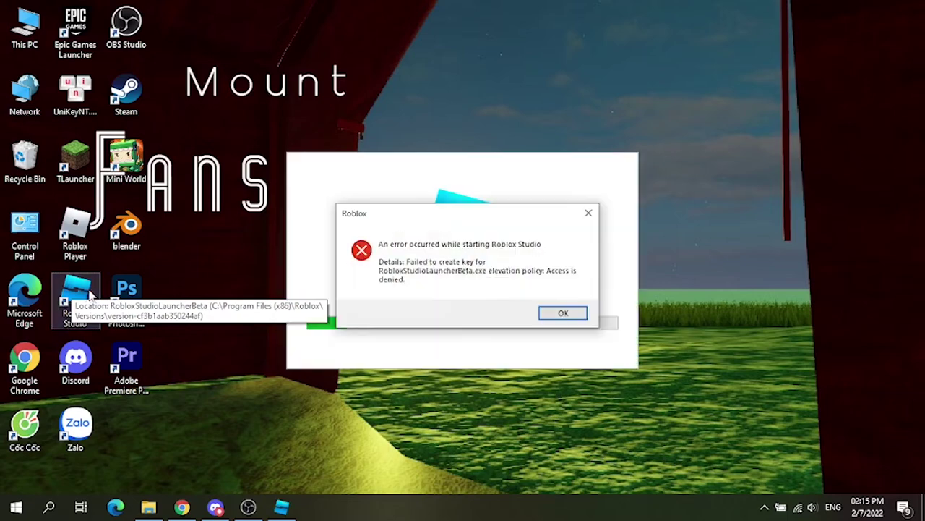
click(558, 311)
Launch Roblox Studio as administrator and create a new place from the Classic Baseplate template
right_click(86, 297)
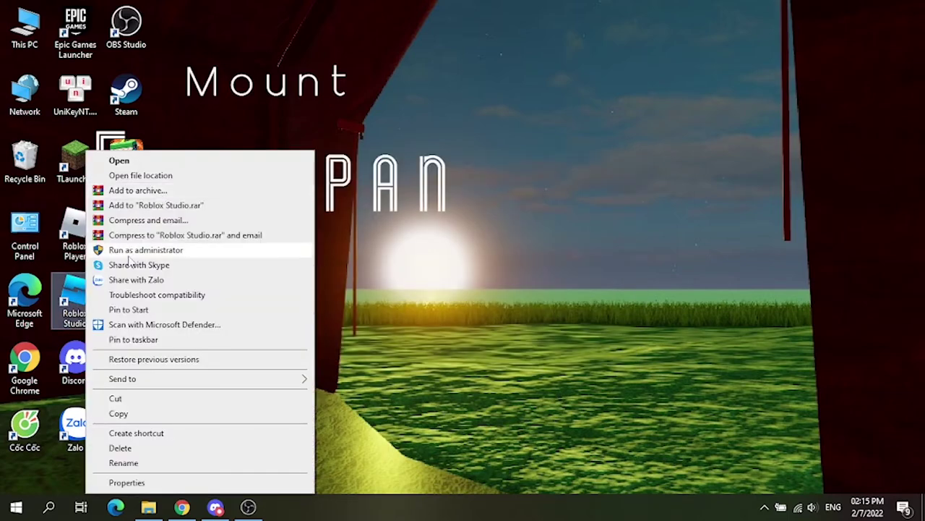
click(166, 250)
click(409, 337)
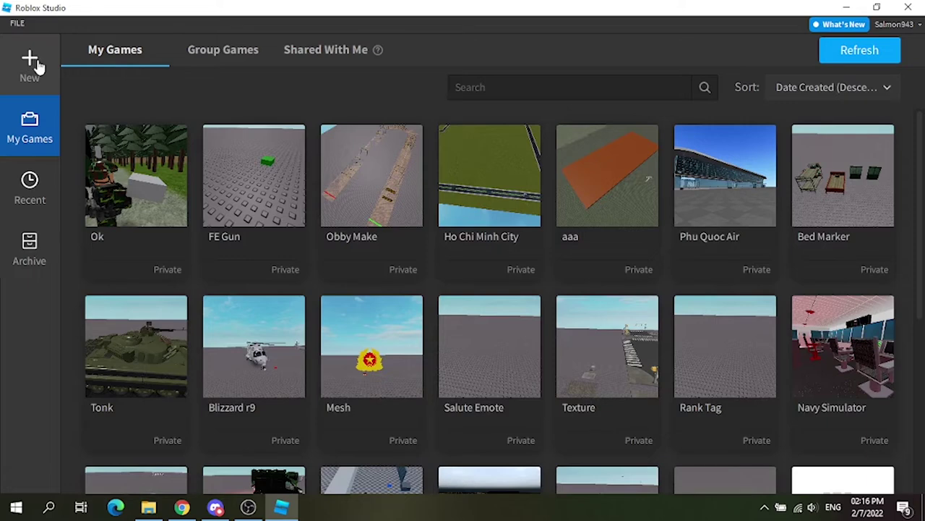
click(30, 78)
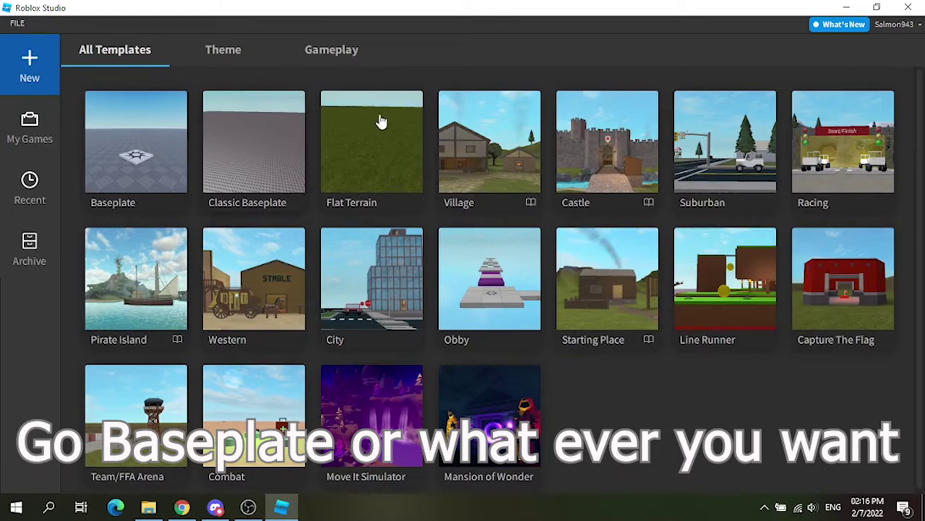
click(262, 150)
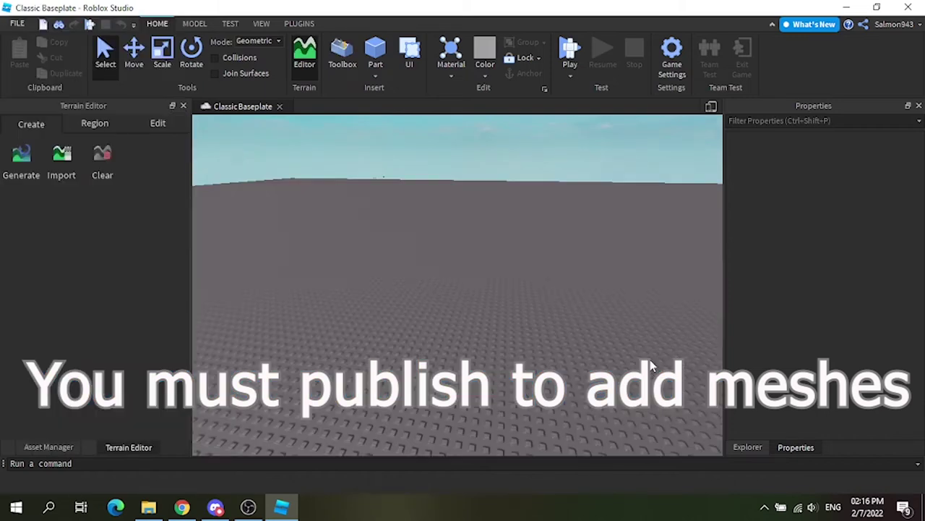
Publish the place to Roblox as a new game named Example
click(17, 24)
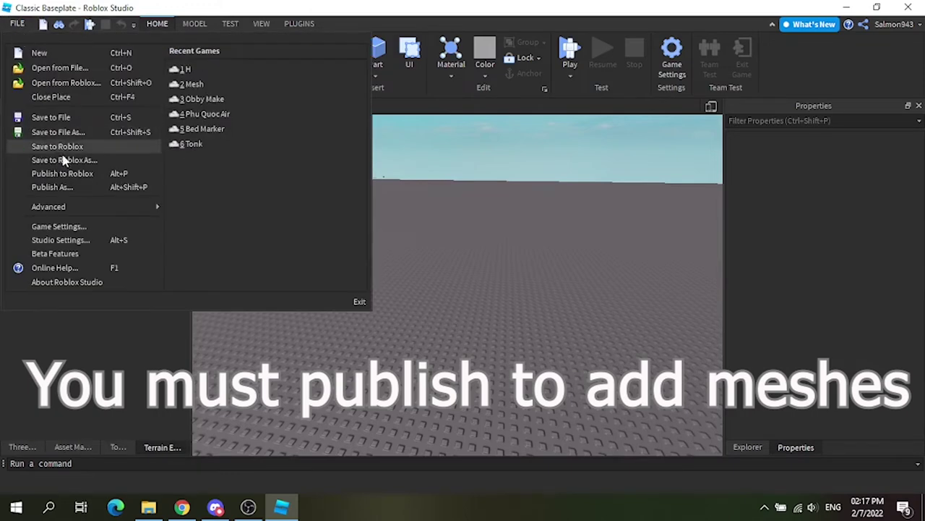
click(66, 179)
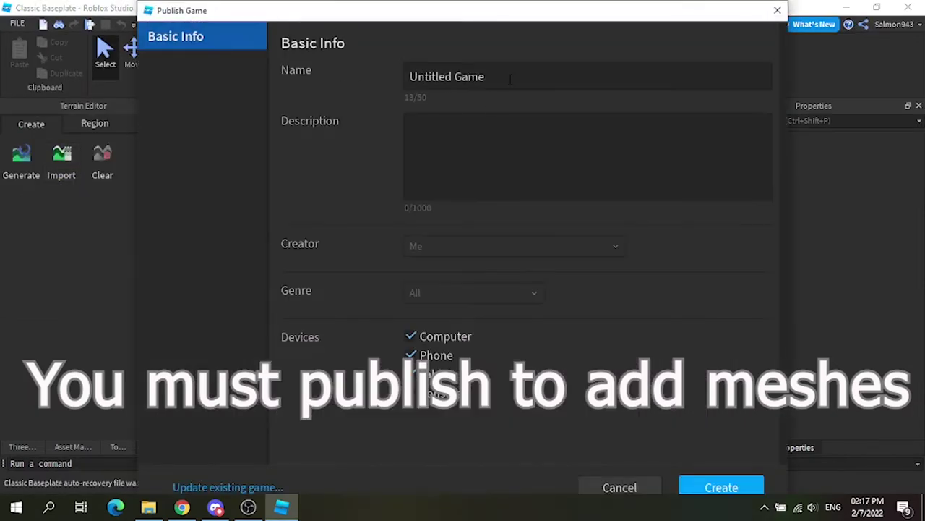
click(510, 78)
key(ctrl+a)
key(BackSpace)
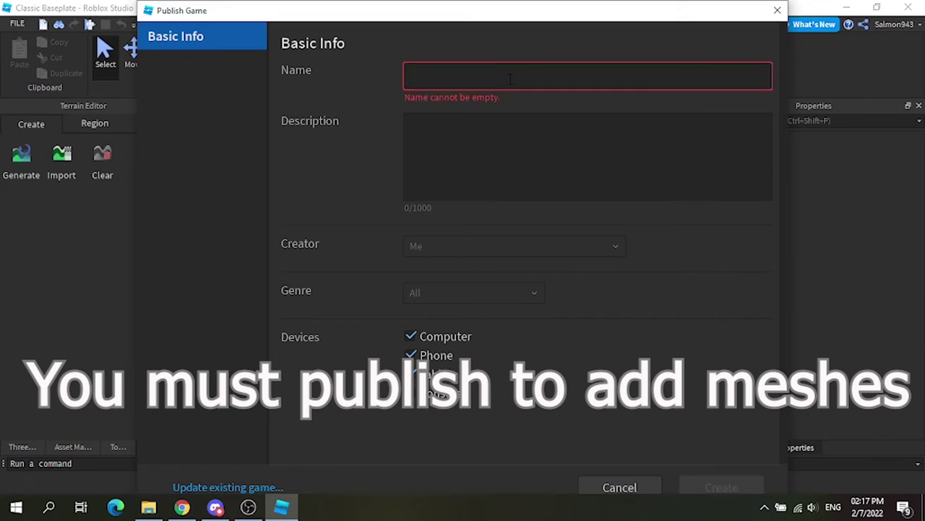
text(Example)
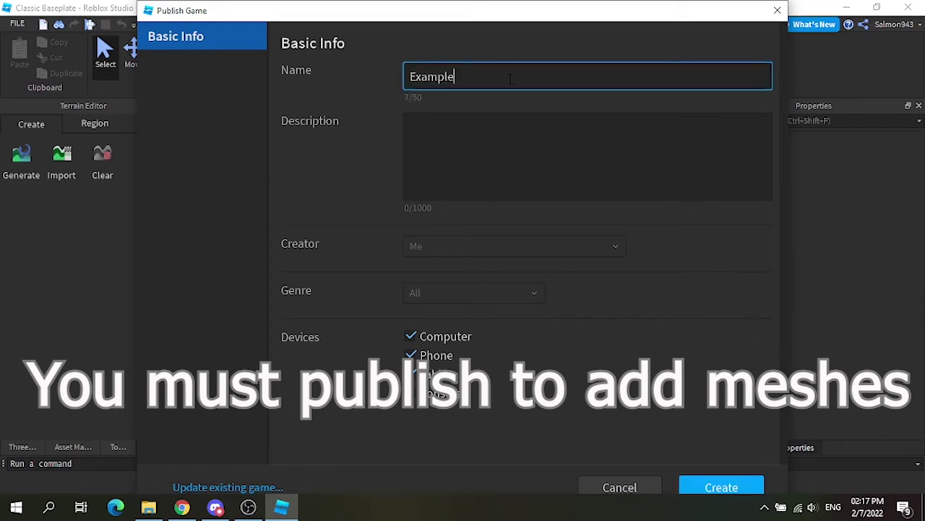
click(738, 489)
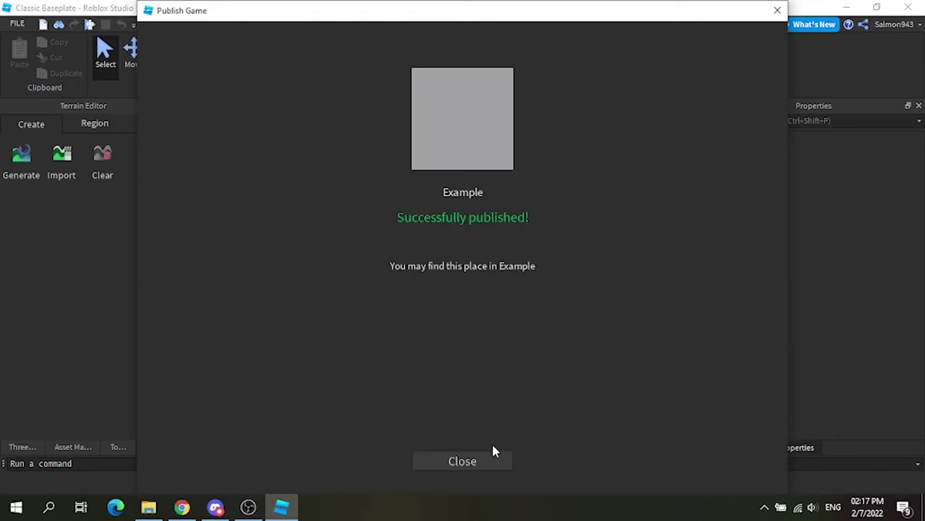
click(478, 462)
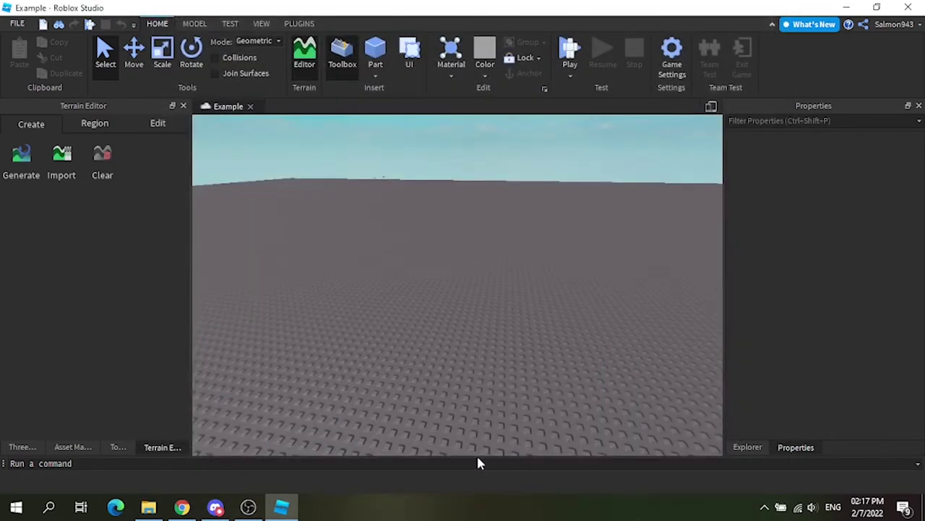
Open the Asset Manager and locate the View setting that toggles it
click(69, 446)
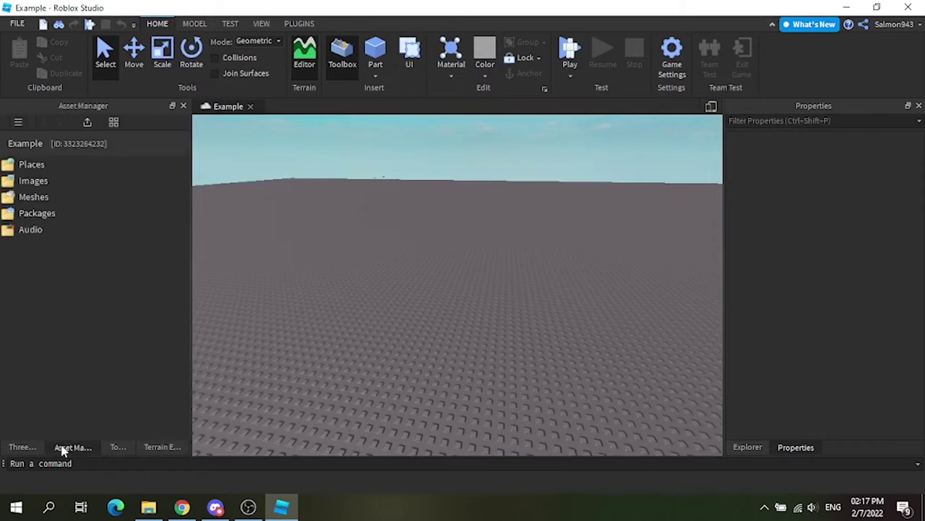
click(263, 24)
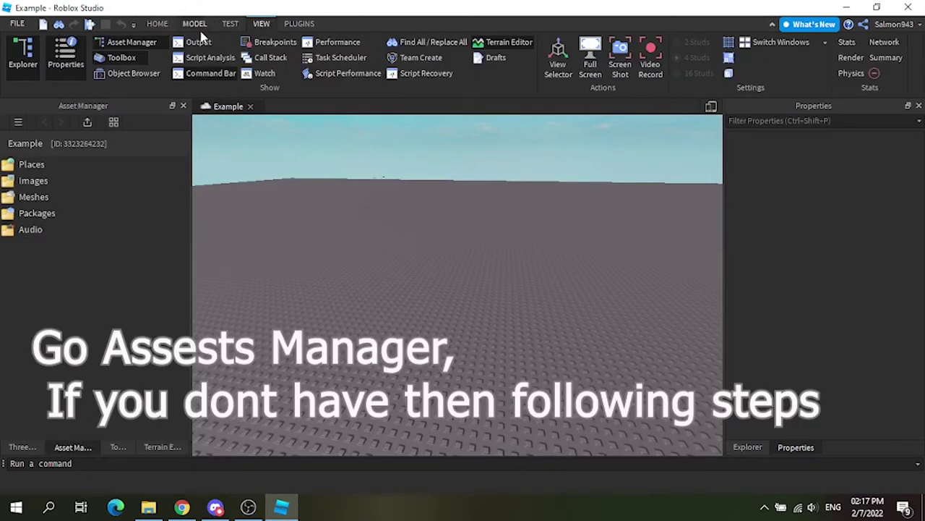
click(129, 42)
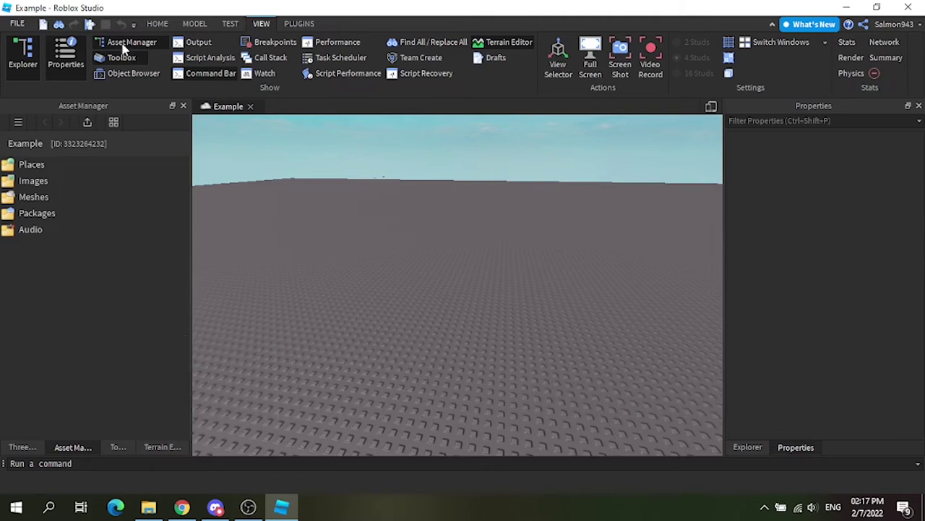
Import example.fbx into Meshes, applying rescale if too large and reversed inward-pointing normals, without merging into a single mesh
right_click(52, 203)
click(75, 225)
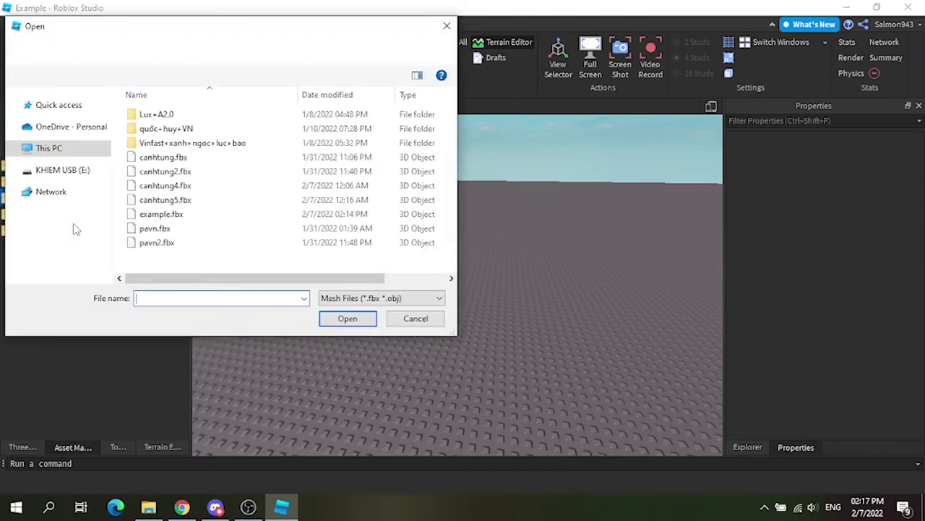
double_click(166, 215)
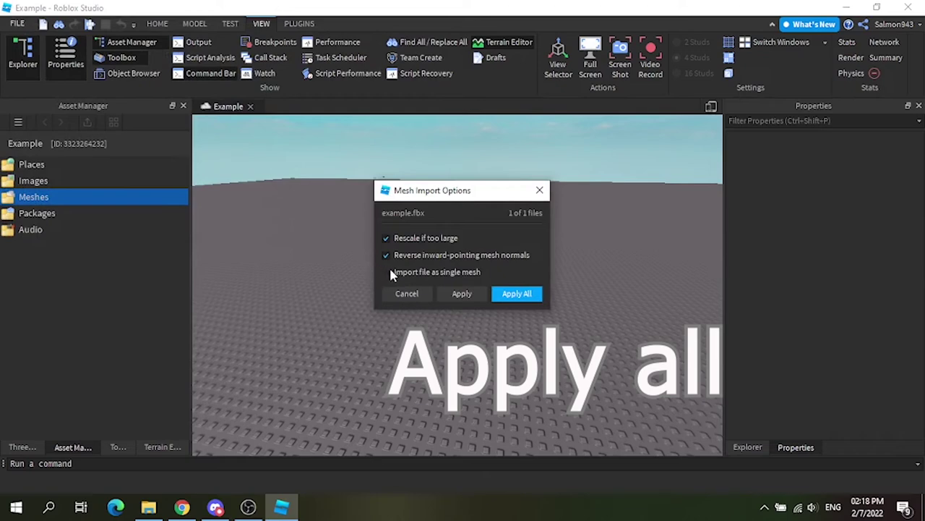
click(517, 293)
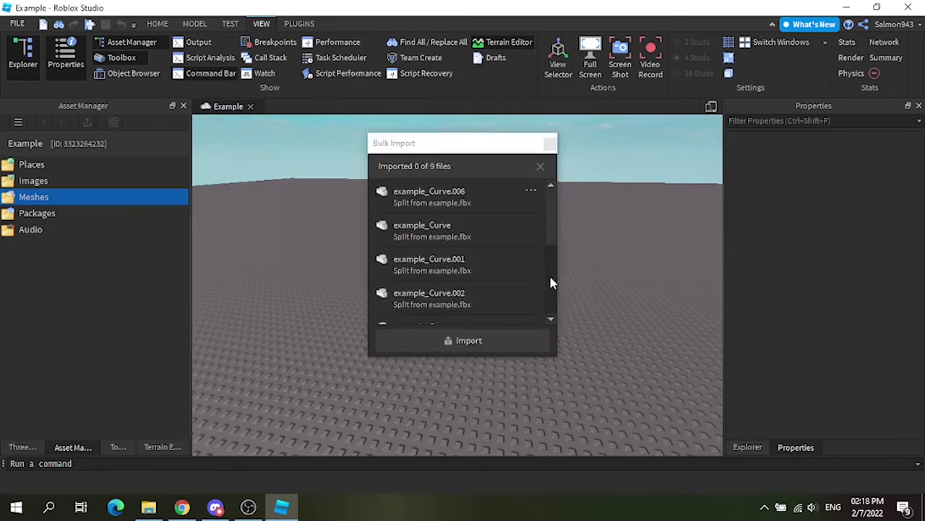
Review the list of imported example_Curve meshes and close the Bulk Import window
drag(545, 238, 553, 205)
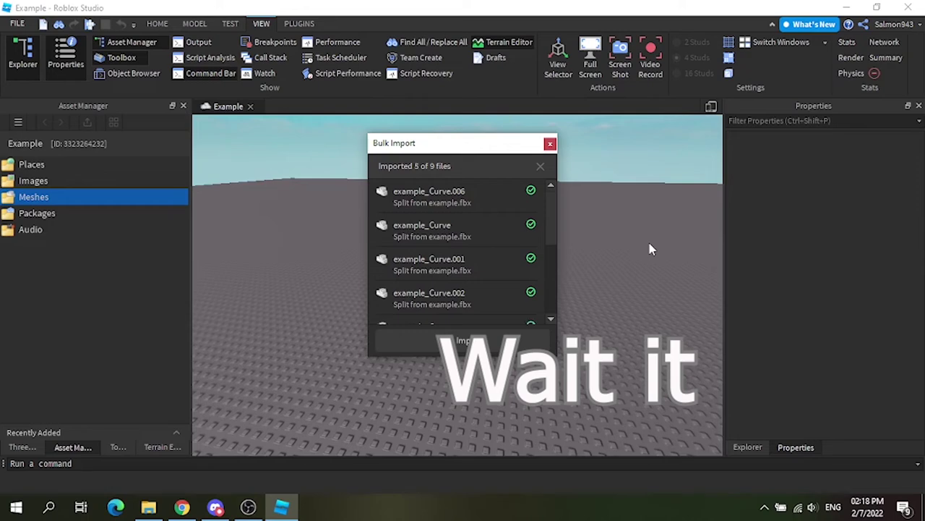
drag(557, 226, 554, 301)
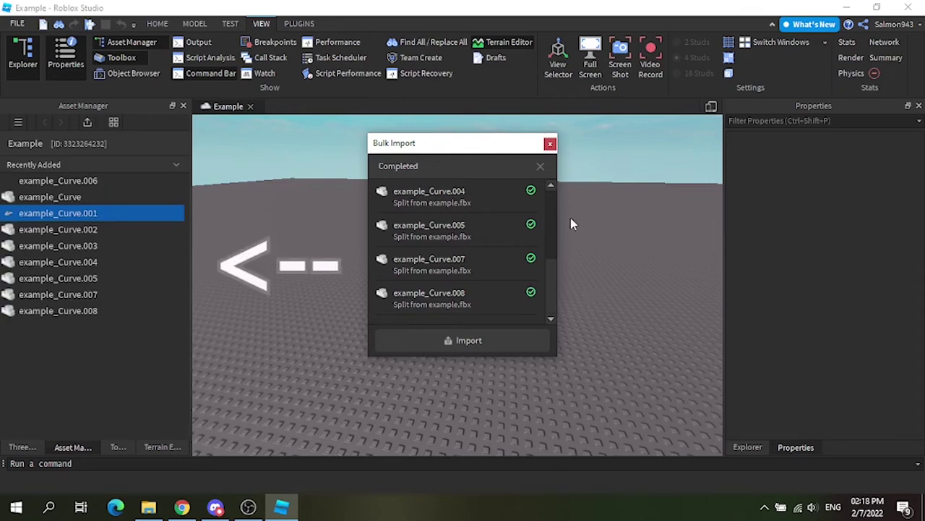
click(551, 143)
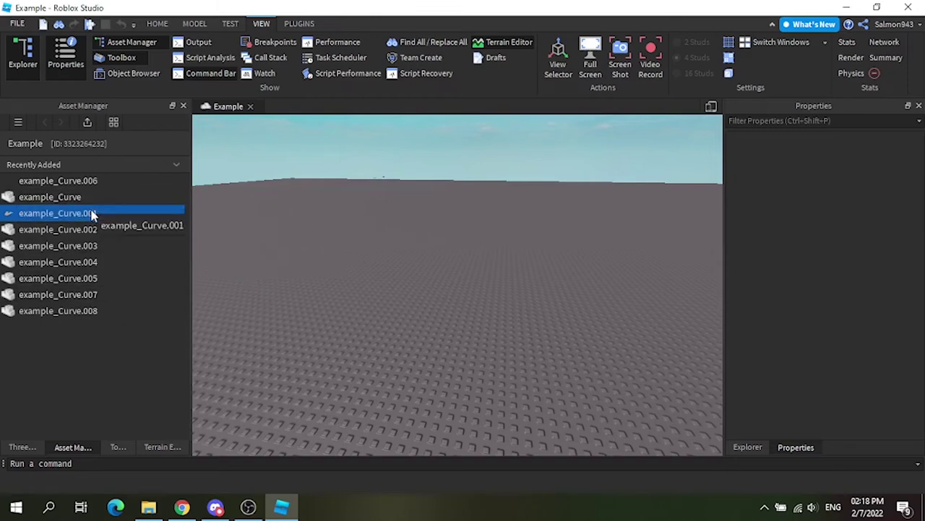
Insert the example_Curve.001 mesh on the baseplate, thicken the letter by scaling it vertically and deselect it
mouse_move(368, 221)
right_down()
mouse_move(371, 234)
mouse_move(369, 221)
right_up()
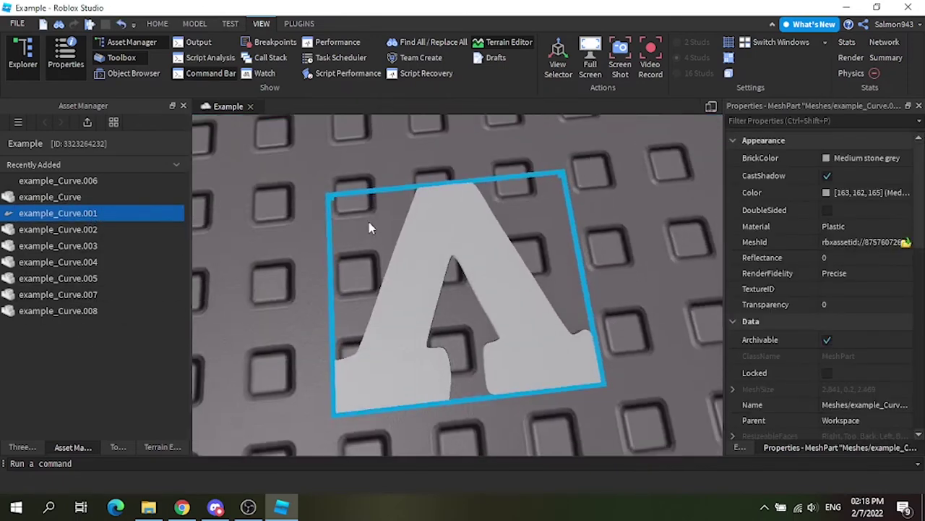
click(157, 23)
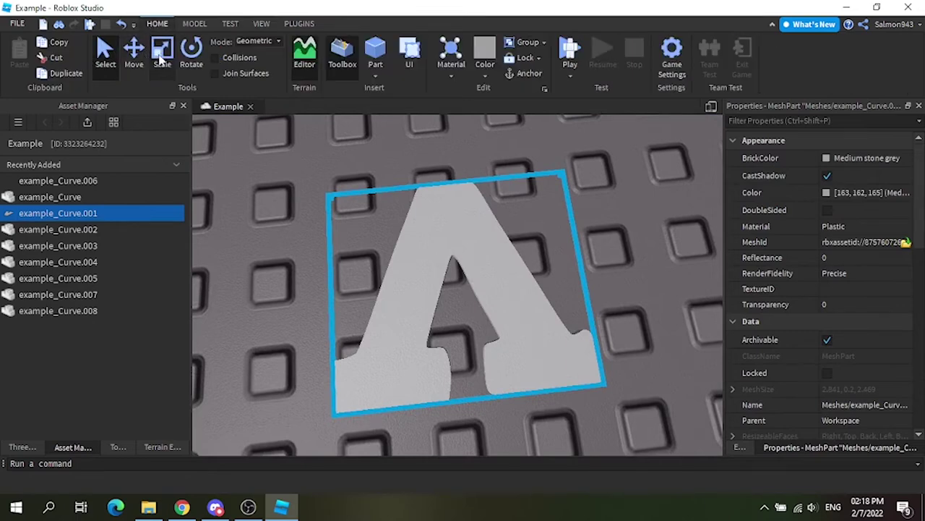
click(162, 55)
drag(459, 279, 467, 219)
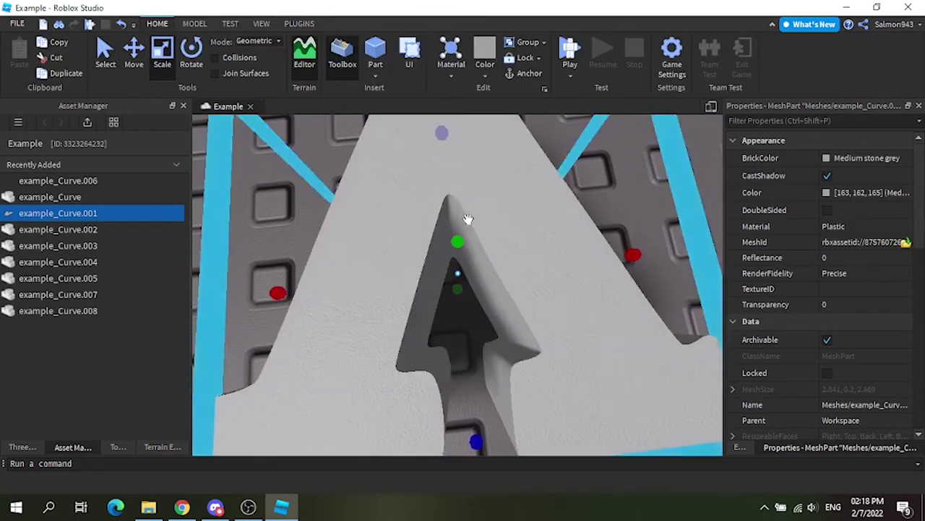
scroll(467, 219, down, 4)
right_click(468, 219)
click(555, 223)
click(538, 224)
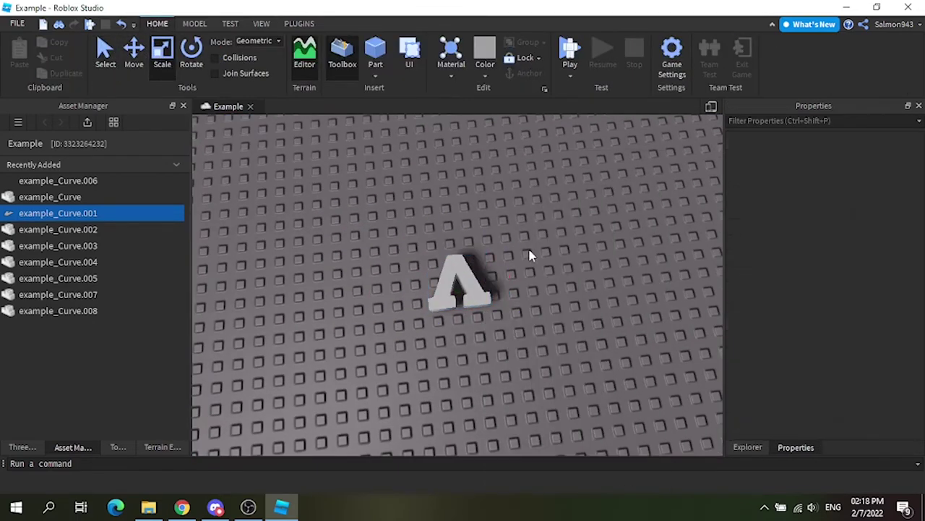
Insert the example_Curve.006 mesh on the baseplate and try to thicken it by scaling vertically
click(466, 277)
click(118, 211)
click(94, 180)
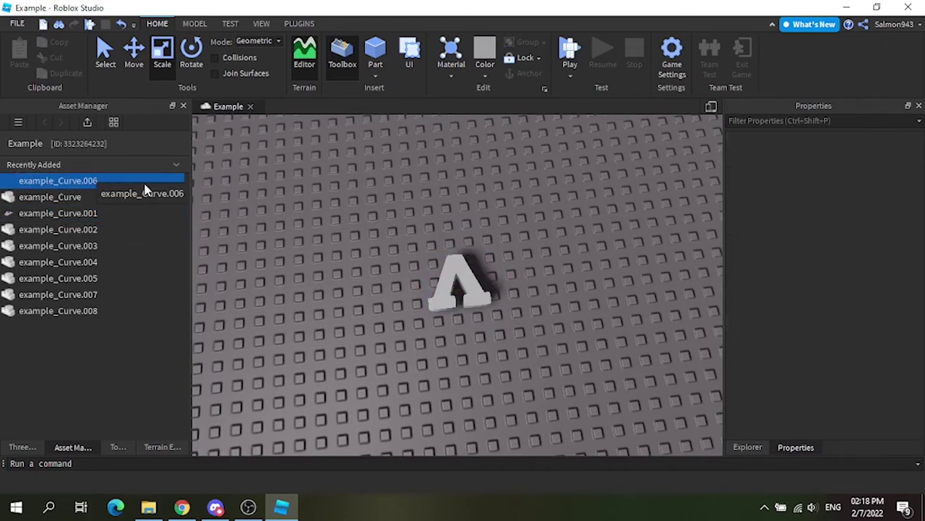
right_drag(485, 219, 458, 266)
drag(458, 267, 446, 203)
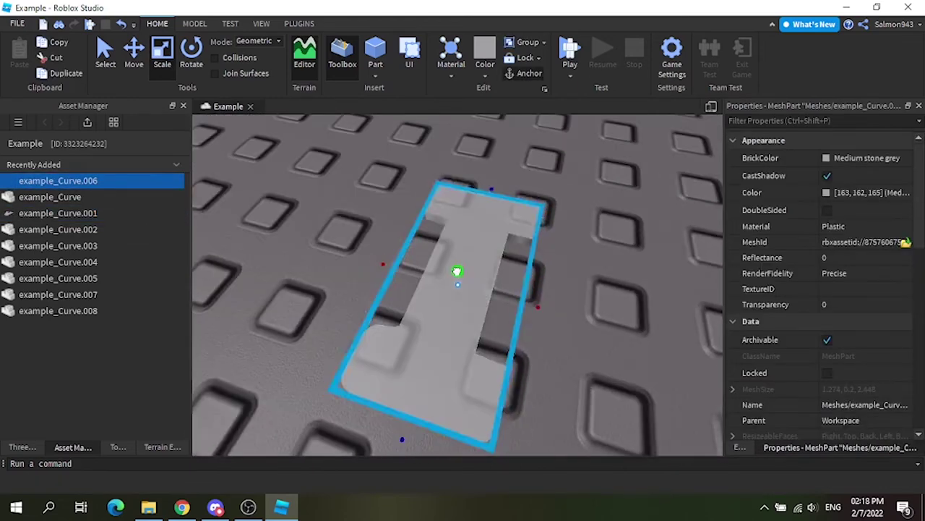
Delete both individually inserted letter meshes from the baseplate
key(Delete)
scroll(282, 330, down, 10)
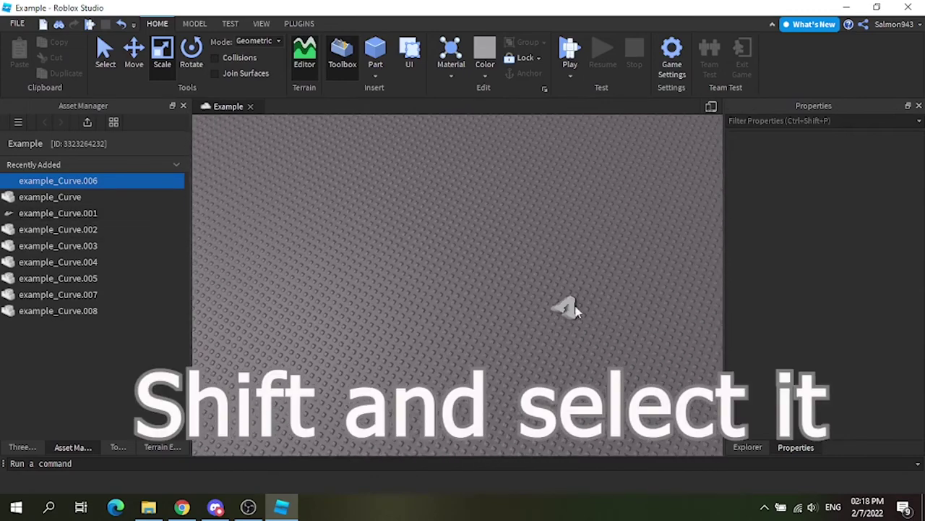
click(568, 308)
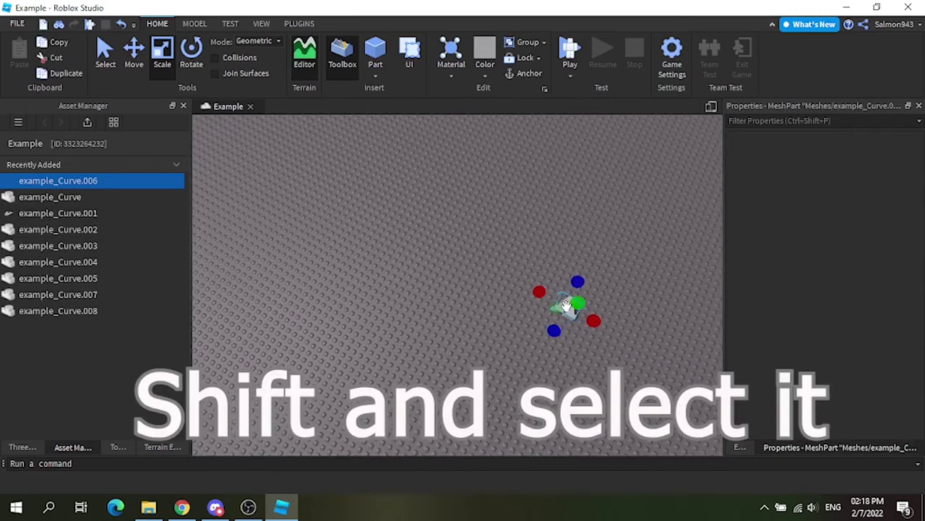
key(Delete)
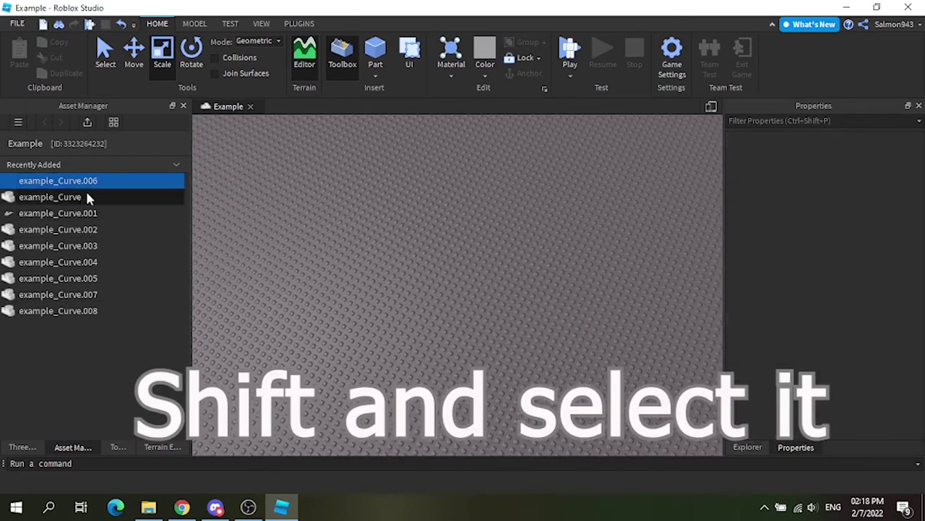
Insert all nine imported meshes, example_Curve through example_Curve.008, into the place together
shift+click(113, 198)
shift+click(103, 312)
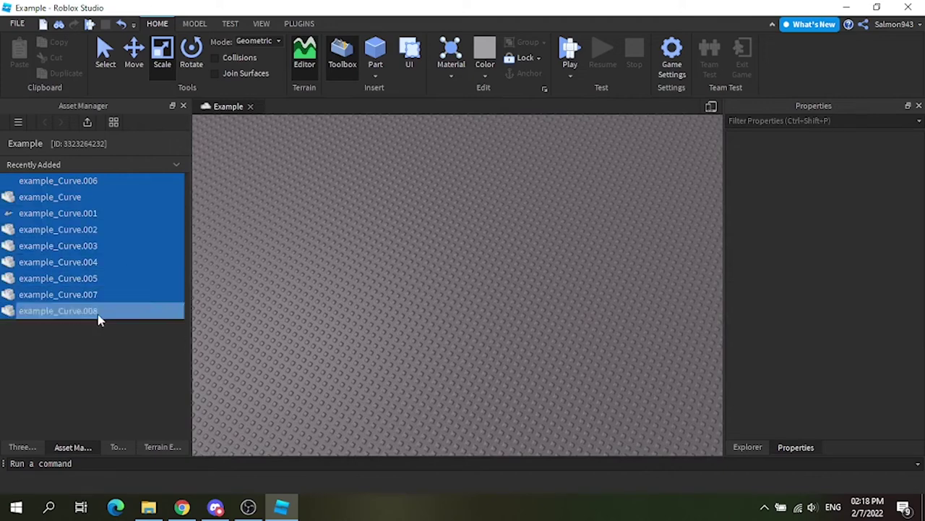
right_click(165, 289)
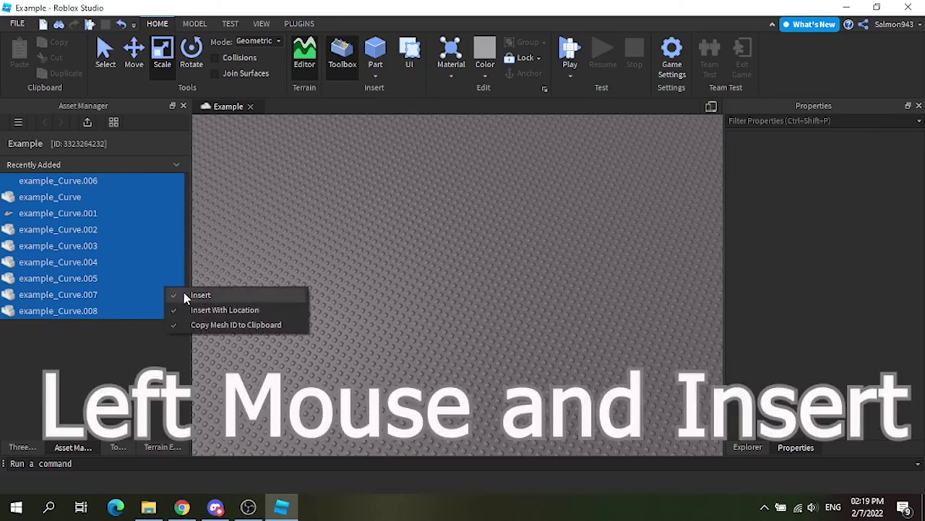
click(187, 296)
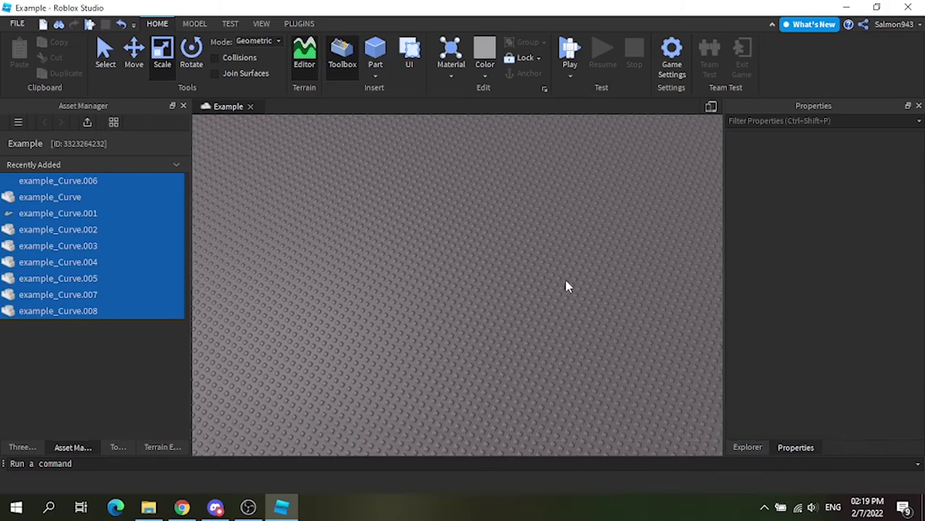
Select all nine VIETBUILD letter meshes lying on the baseplate
right_drag(552, 289, 550, 285)
click(573, 211)
key(w)
right_drag(573, 210, 556, 220)
key(q)
key(e)
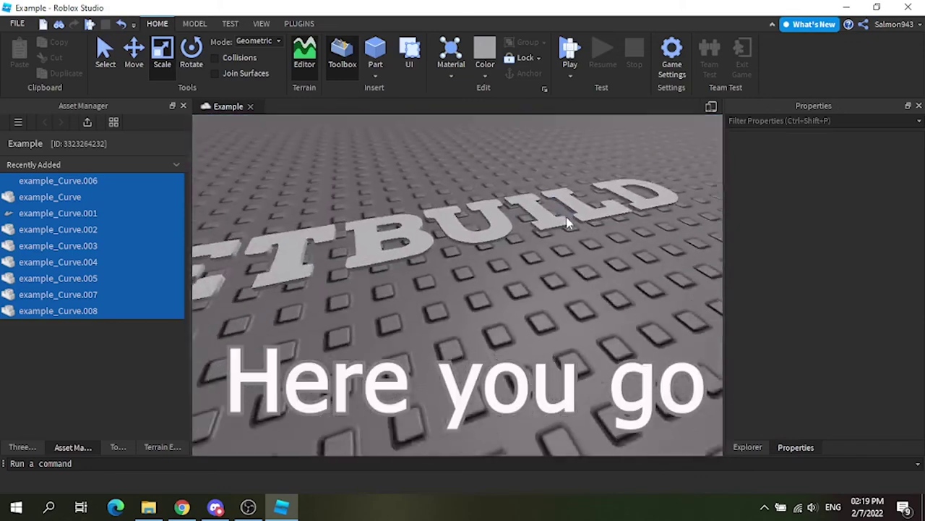
scroll(626, 271, down, 5)
drag(680, 272, 220, 243)
right_drag(475, 295, 475, 295)
click(525, 287)
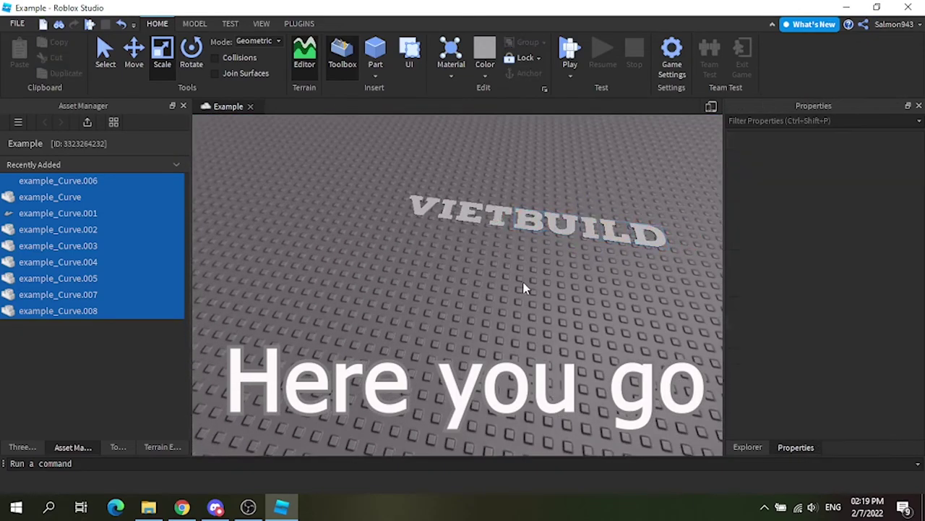
right_drag(579, 283, 580, 283)
drag(665, 313, 266, 144)
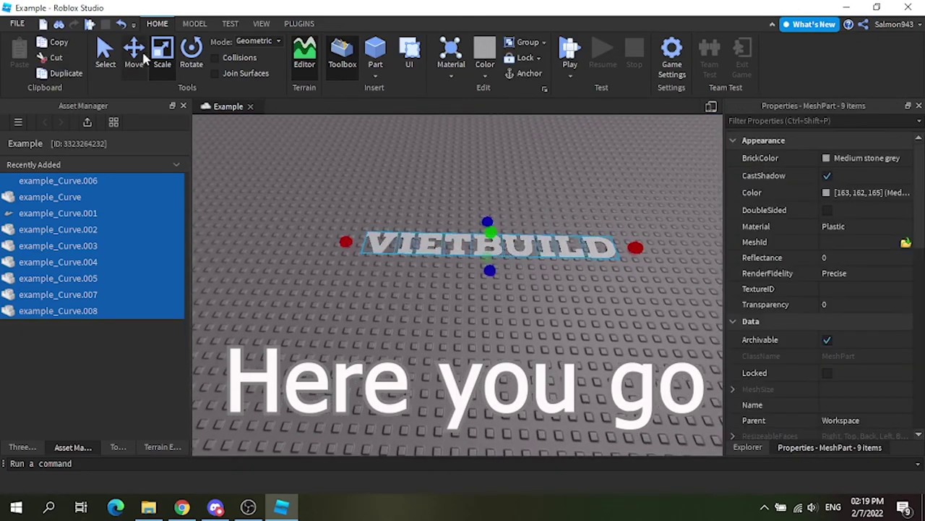
Rotate the selected VIETBUILD letters 90 degrees so the word stands upright
click(191, 51)
right_drag(475, 159, 475, 158)
drag(418, 252, 444, 307)
right_drag(444, 306, 462, 233)
drag(463, 234, 457, 234)
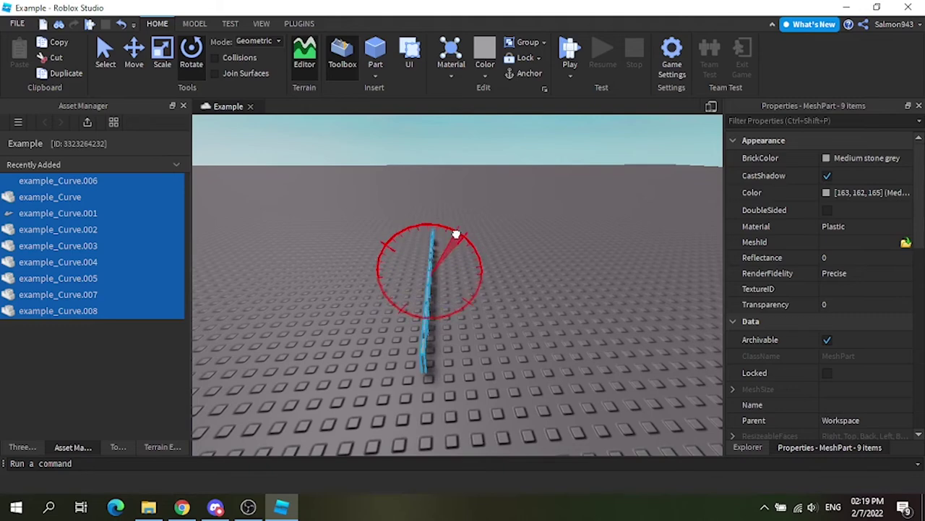
Group the nine upright letters into one model and clear the selection
key(ctrl+g)
drag(424, 355, 365, 334)
click(480, 345)
Move the VIETBUILD model straight up so it floats above the baseplate, then deselect it
right_drag(479, 345, 478, 337)
key(e)
scroll(477, 337, up, 1)
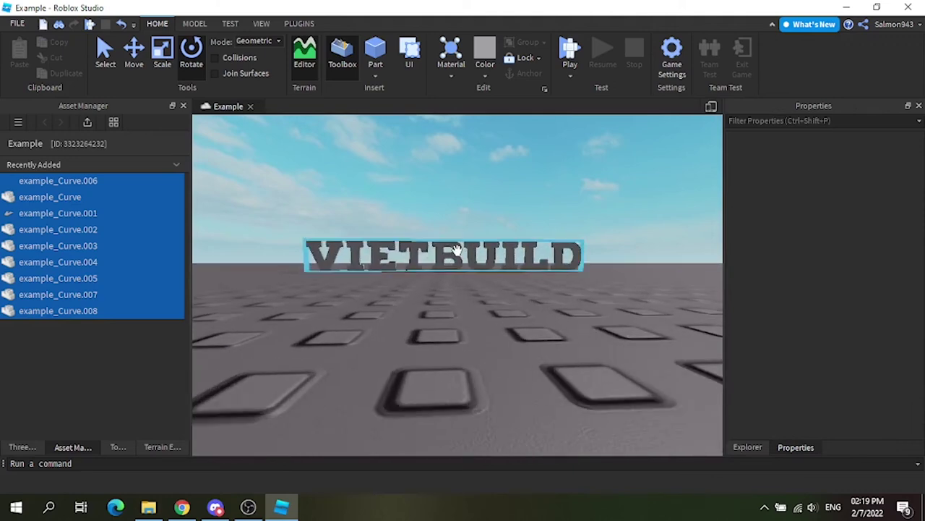
click(456, 250)
click(136, 66)
drag(447, 218, 449, 145)
key(e)
click(523, 144)
Color the whole VIETBUILD model yellow and deselect it
scroll(510, 217, down, 3)
key(w)
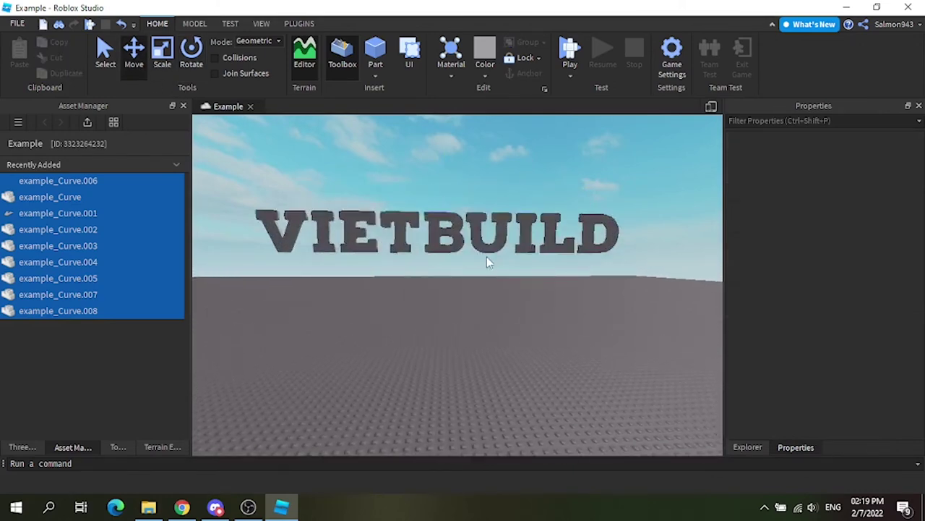
key(e)
key(a)
key(s)
scroll(510, 260, down, 5)
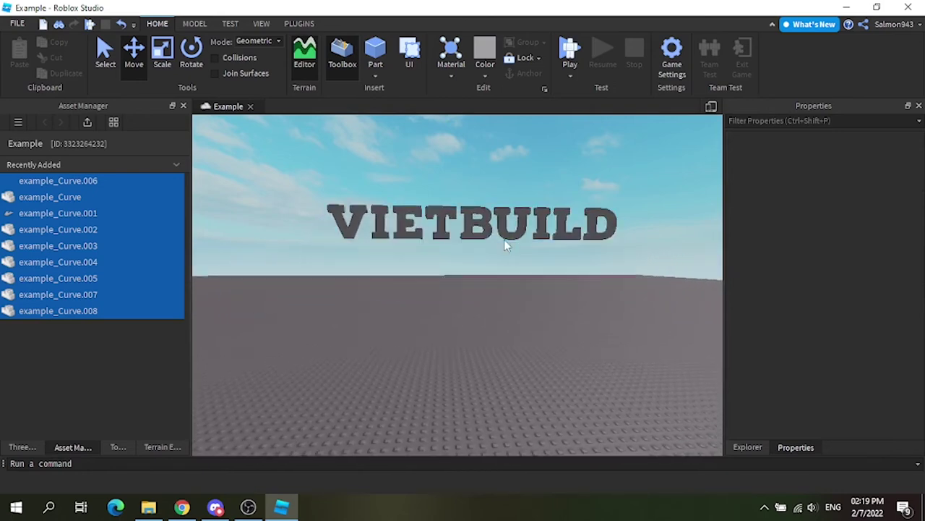
click(504, 240)
click(485, 76)
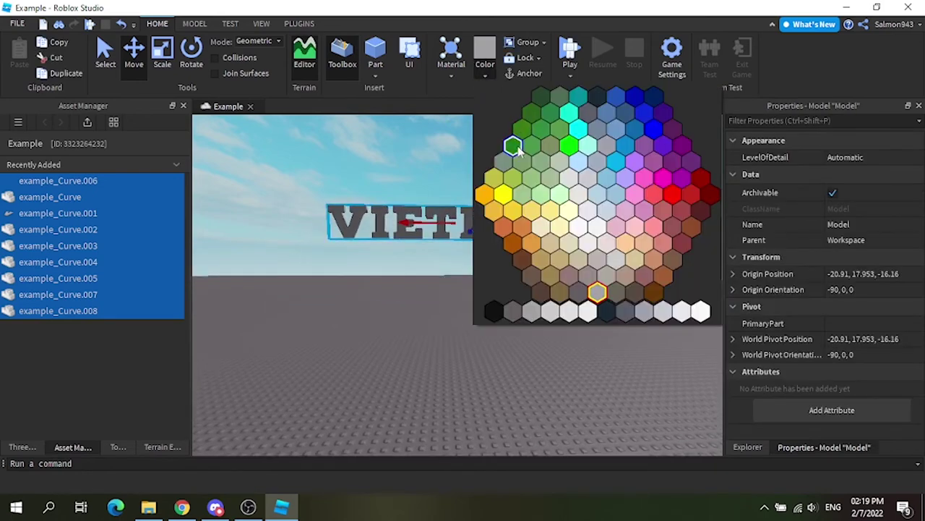
click(505, 194)
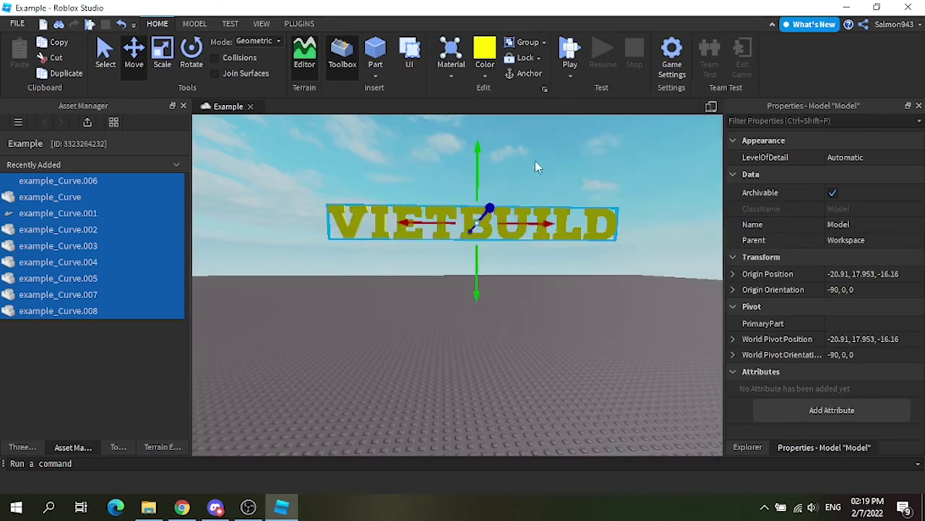
click(543, 150)
Examine the yellow VIETBUILD model and its shadow from several angles
key(a)
right_drag(544, 151, 554, 155)
key(e)
right_drag(651, 329, 650, 324)
key(e)
scroll(650, 324, down, 4)
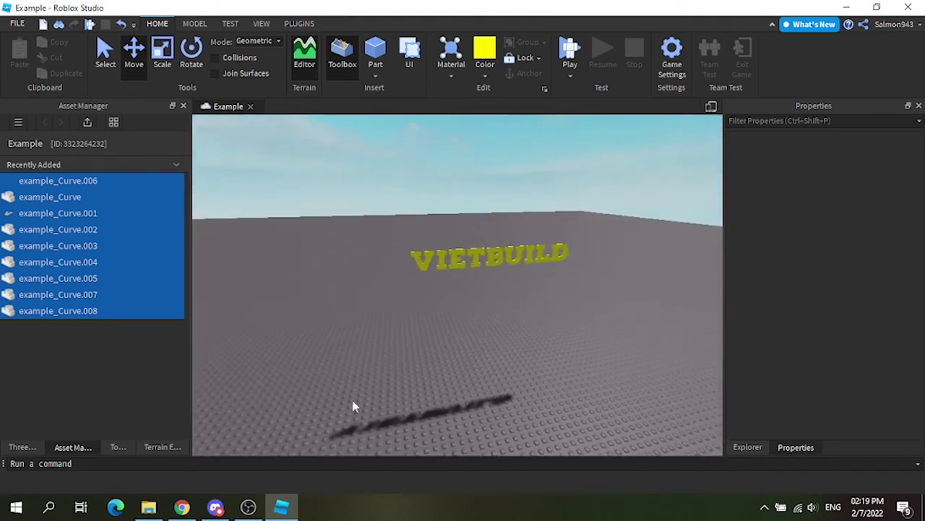
key(d)
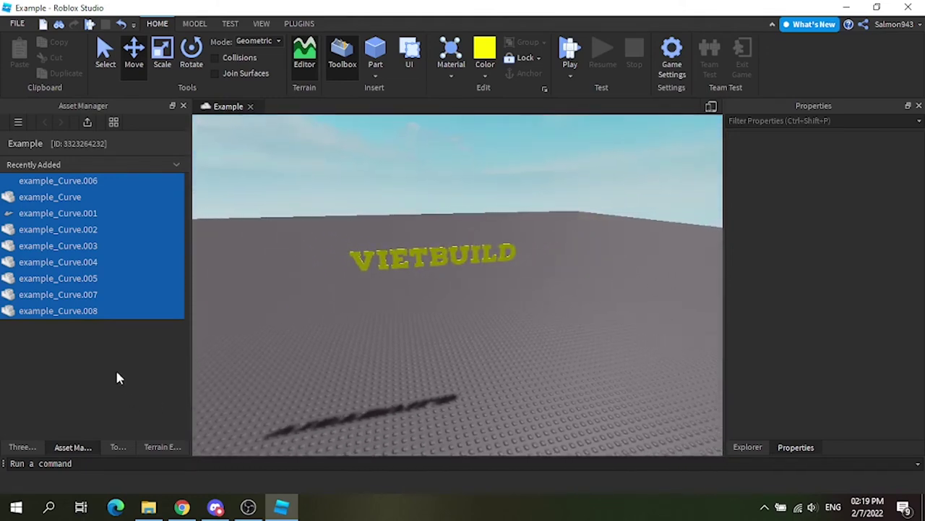
Collapse the Recently Added list in the Asset Manager and take a last look at the VIETBUILD model
click(141, 166)
click(54, 275)
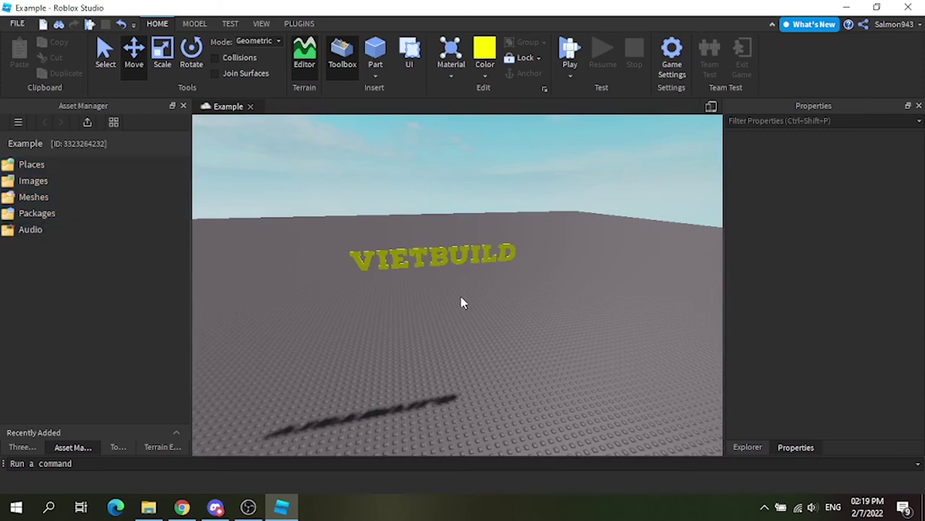
right_drag(461, 296, 463, 296)
key(e)
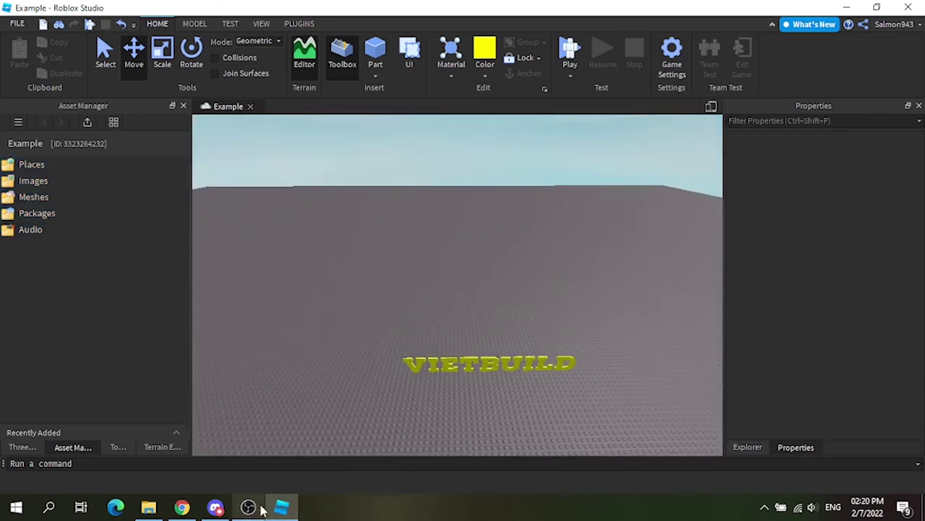
key(q)
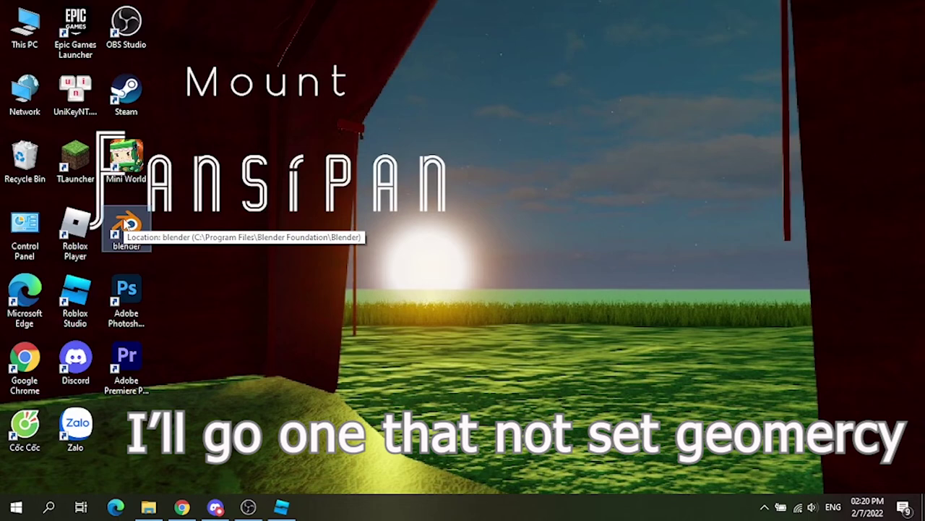
Launch Blender, dismiss the splash screen and delete the default cube
double_click(125, 225)
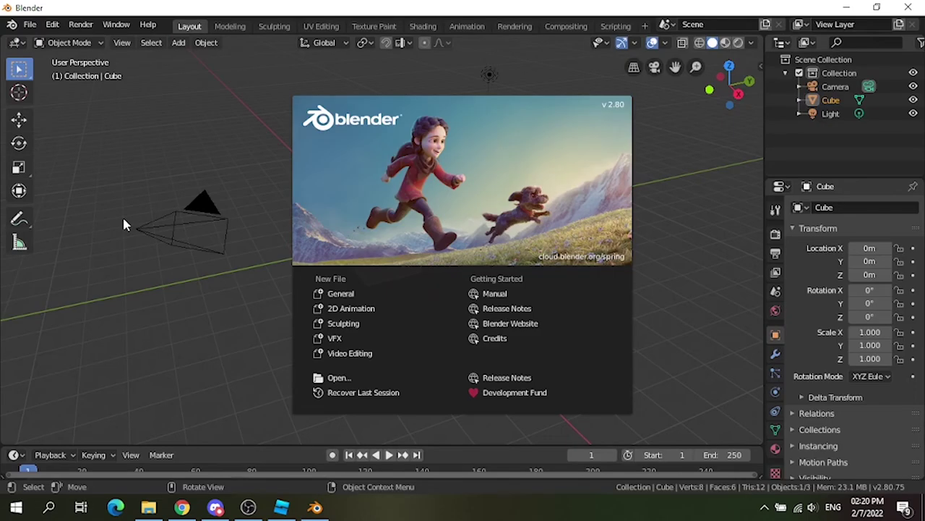
click(124, 221)
key(Delete)
Import Example.svg from the SVG folder as curves
click(30, 24)
mouse_move(62, 207)
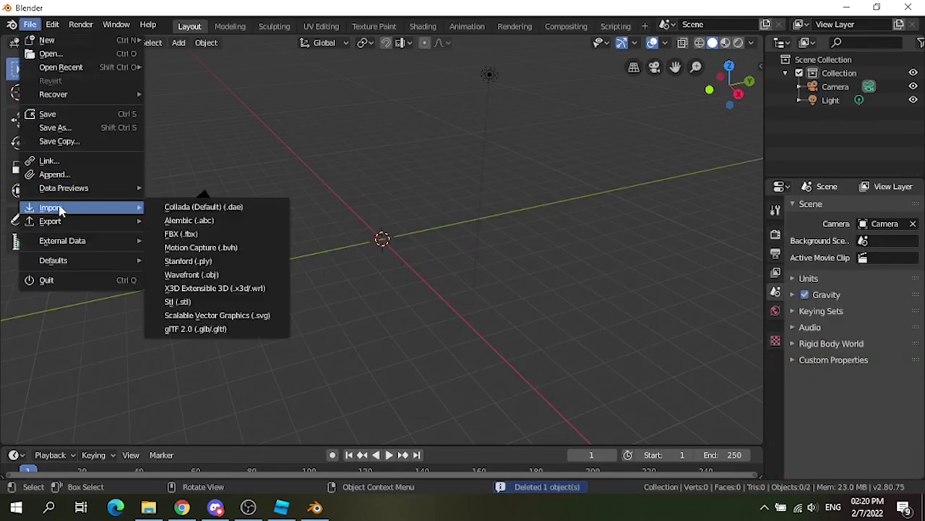
click(202, 347)
click(44, 222)
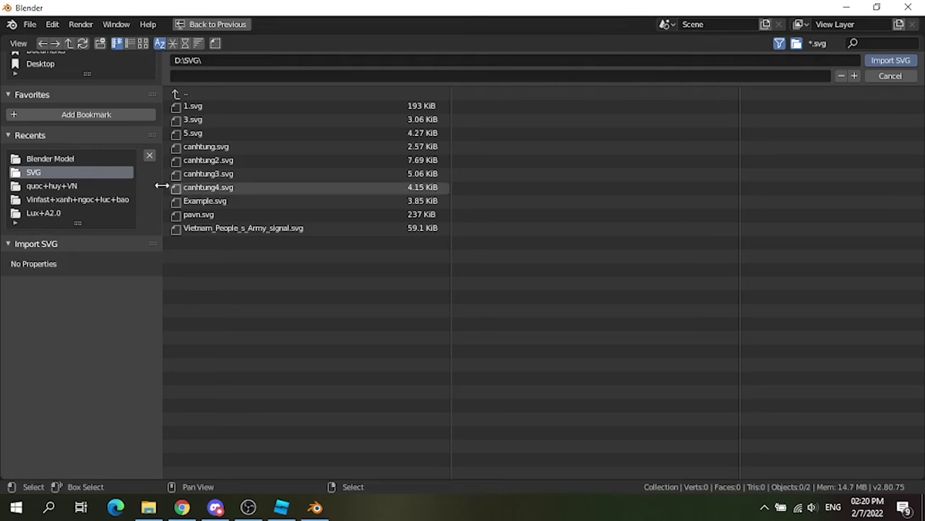
double_click(206, 200)
scroll(419, 290, up, 3)
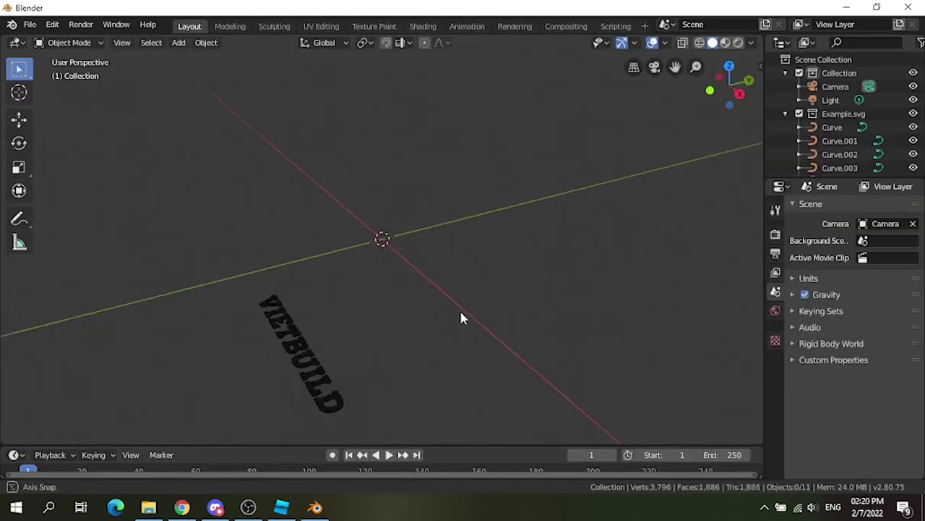
Select the letter U of VIETBUILD and show the Geometry settings of its curve
middle_drag(461, 316, 579, 354)
key(shift+d)
scroll(434, 270, up, 3)
shift+middle_drag(526, 315, 460, 233)
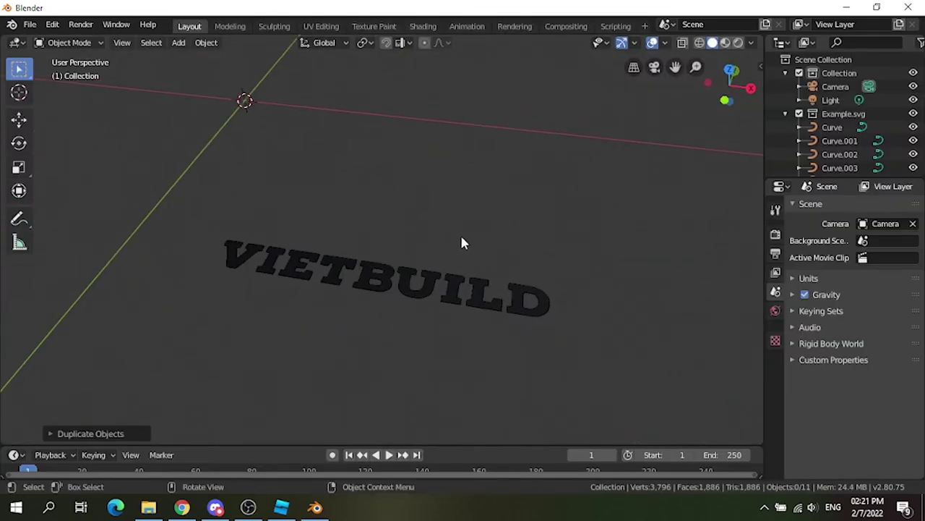
drag(580, 353, 2, 38)
click(418, 282)
click(775, 334)
click(775, 410)
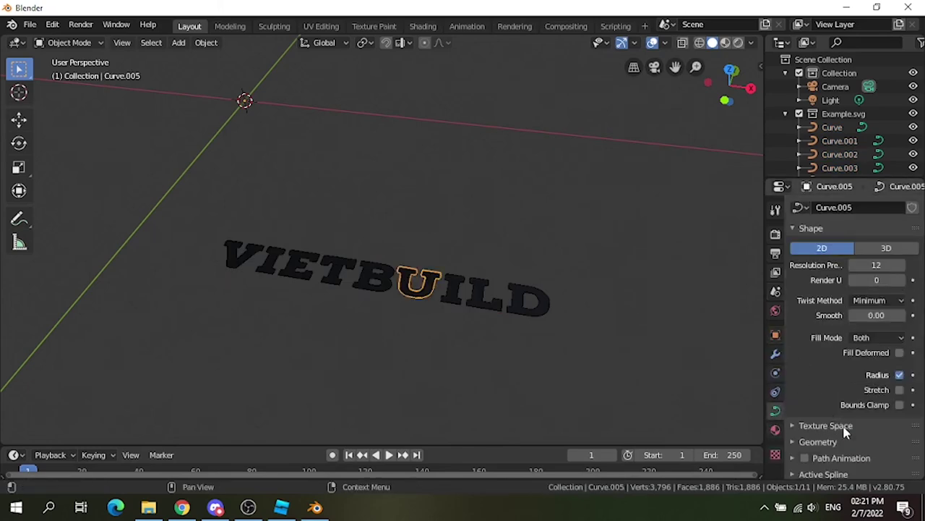
scroll(896, 466, down, 3)
Select all the unextruded VIETBUILD letters and export the scene as wwww.fbx to the Blender Model folder
drag(190, 198, 564, 325)
click(30, 24)
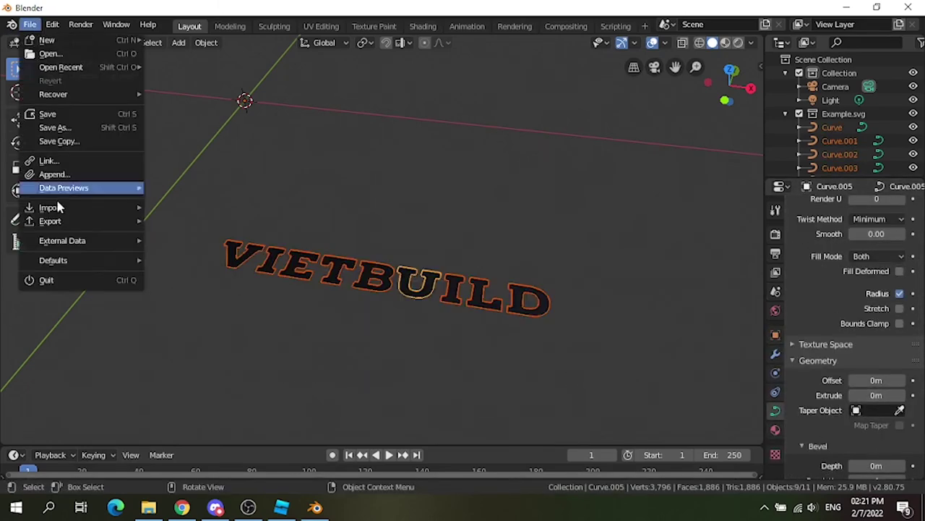
mouse_move(72, 221)
click(181, 247)
click(50, 172)
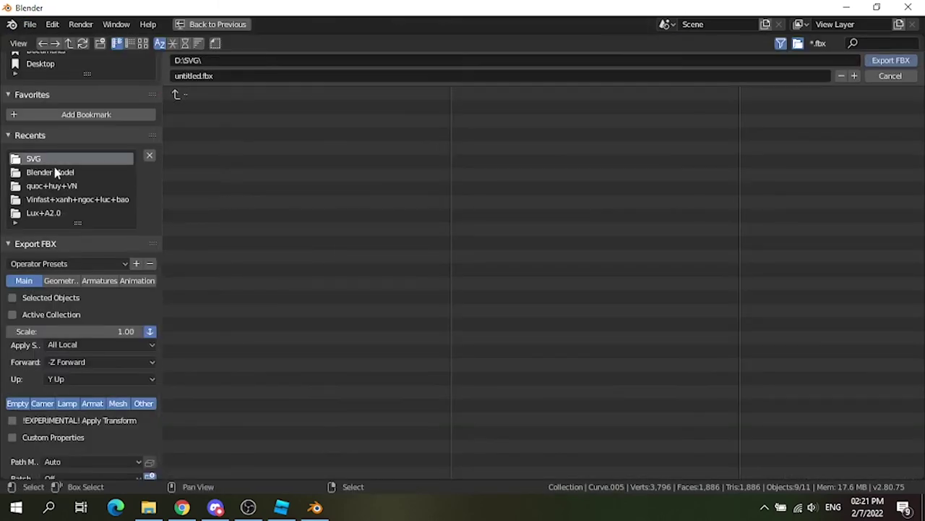
click(253, 75)
text(wwww)
key(Return)
key(Return)
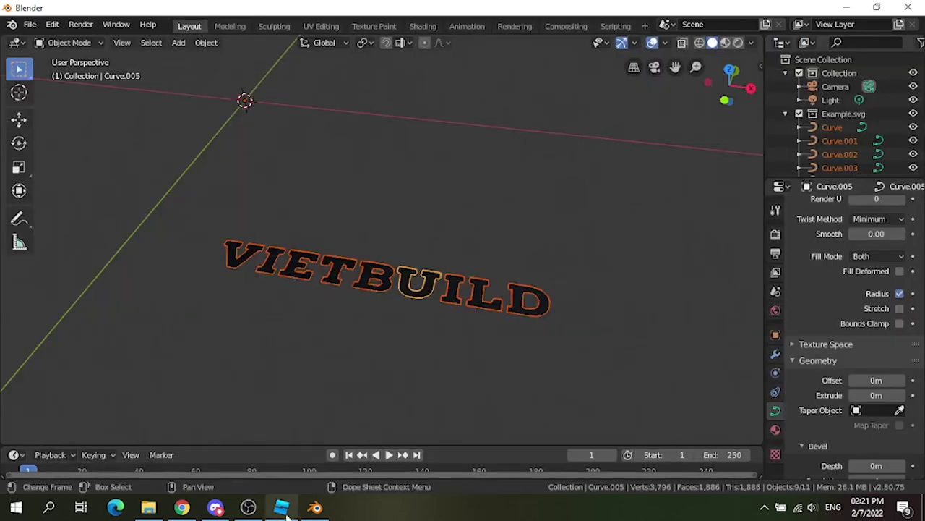
Switch to Roblox Studio, bulk import wwww.fbx into Meshes and close the import report
click(302, 459)
right_drag(391, 306, 391, 347)
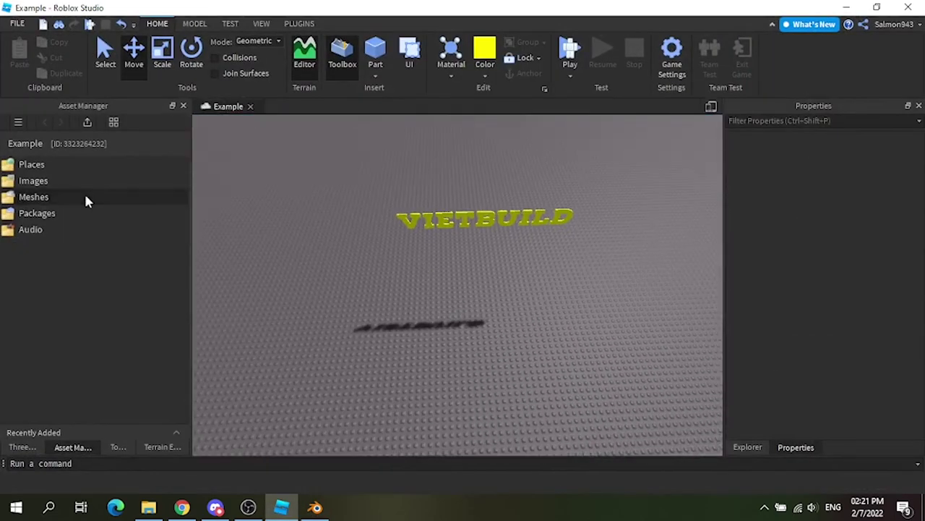
right_click(86, 196)
click(123, 201)
double_click(158, 257)
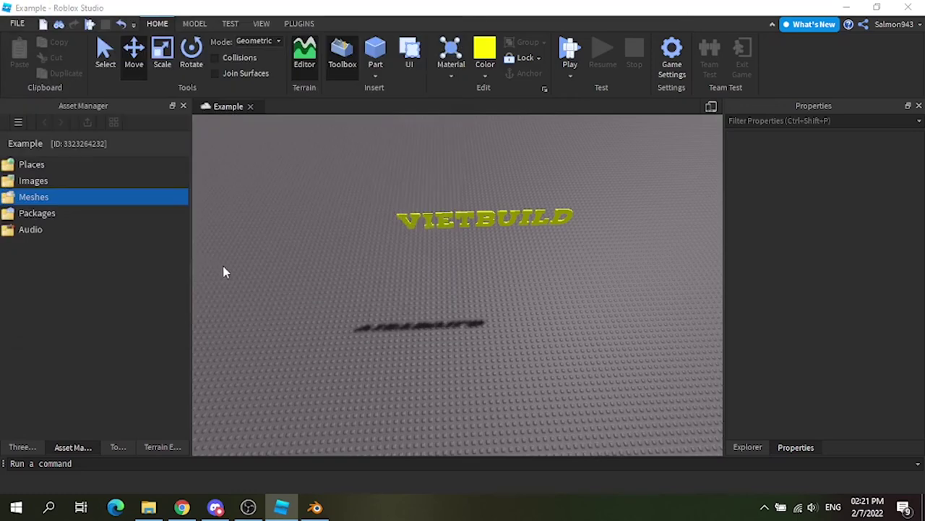
click(481, 295)
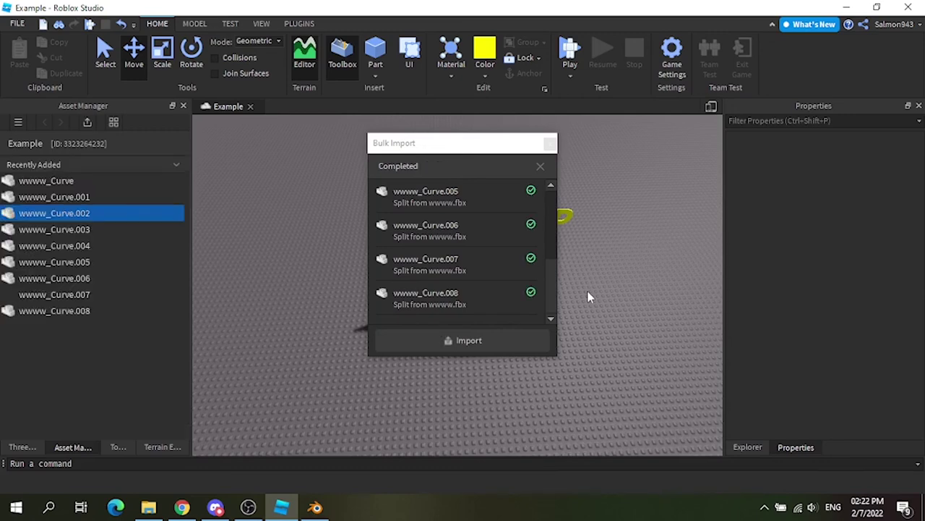
click(558, 145)
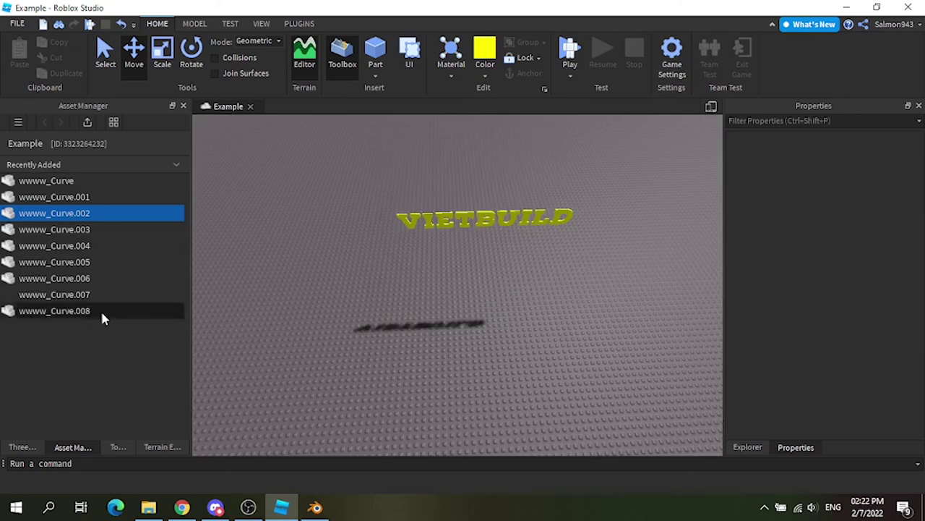
Insert all the meshes from wwww_Curve to wwww_Curve.008 into the place with their location
click(101, 310)
shift+click(112, 186)
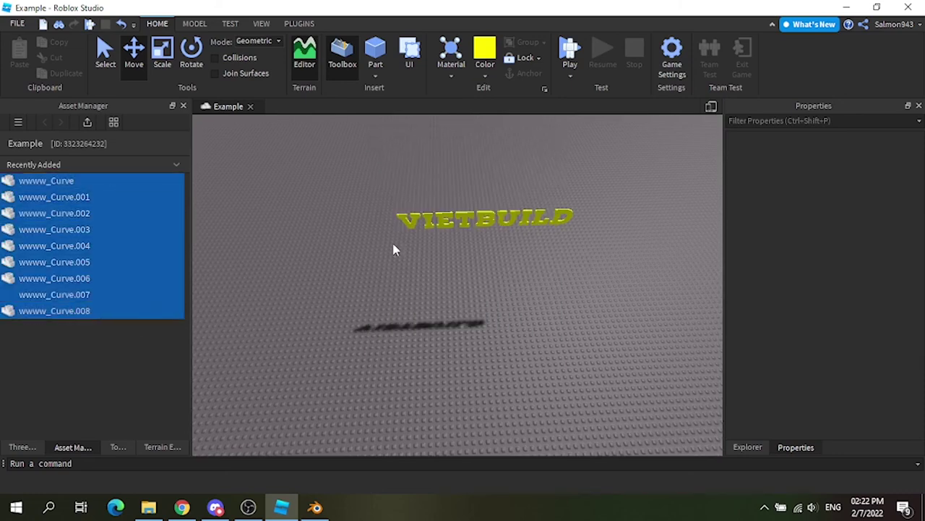
right_click(88, 279)
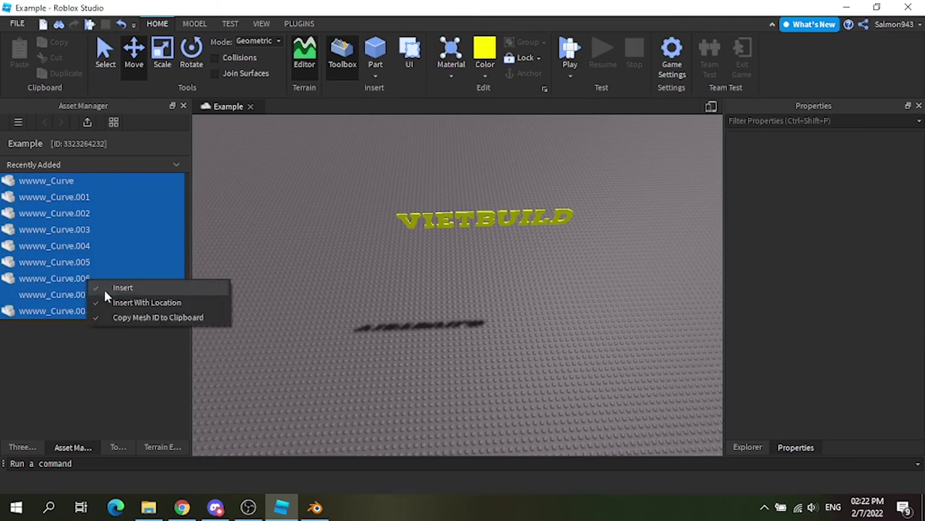
click(134, 303)
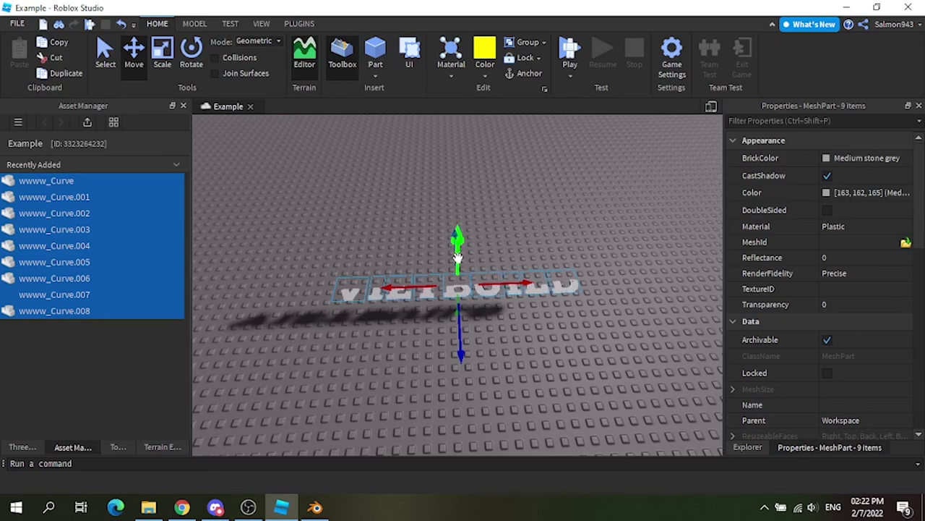
Raise the flat grey VIETBUILD letters above the baseplate and move them forward along the blue axis, then deselect them
drag(457, 259, 456, 204)
click(528, 304)
right_drag(529, 304, 526, 302)
scroll(525, 302, up, 3)
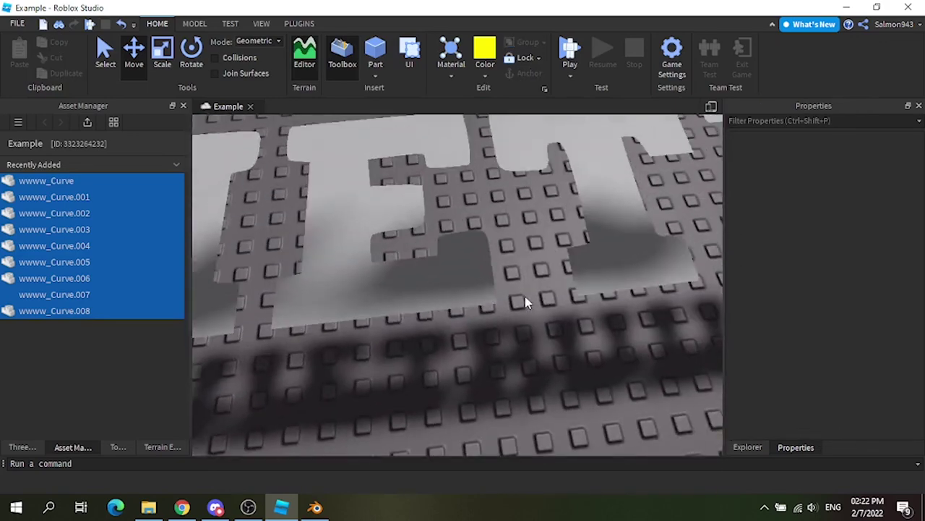
scroll(526, 302, down, 5)
drag(624, 320, 257, 222)
drag(443, 315, 446, 407)
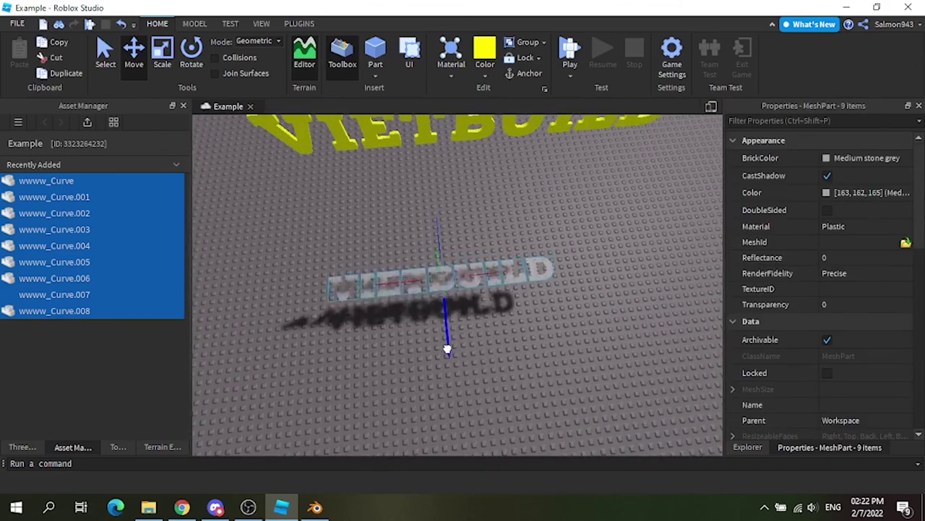
click(527, 351)
Compare the extruded yellow VIETBUILD model with the flat grey letters
right_drag(629, 360, 628, 359)
scroll(629, 360, down, 3)
drag(630, 359, 397, 203)
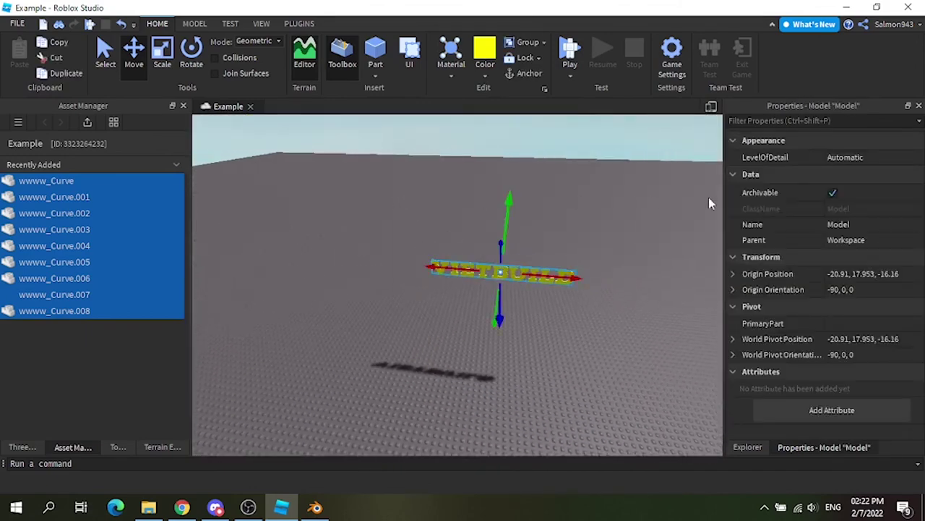
click(557, 397)
right_drag(558, 397, 632, 373)
scroll(593, 383, up, 3)
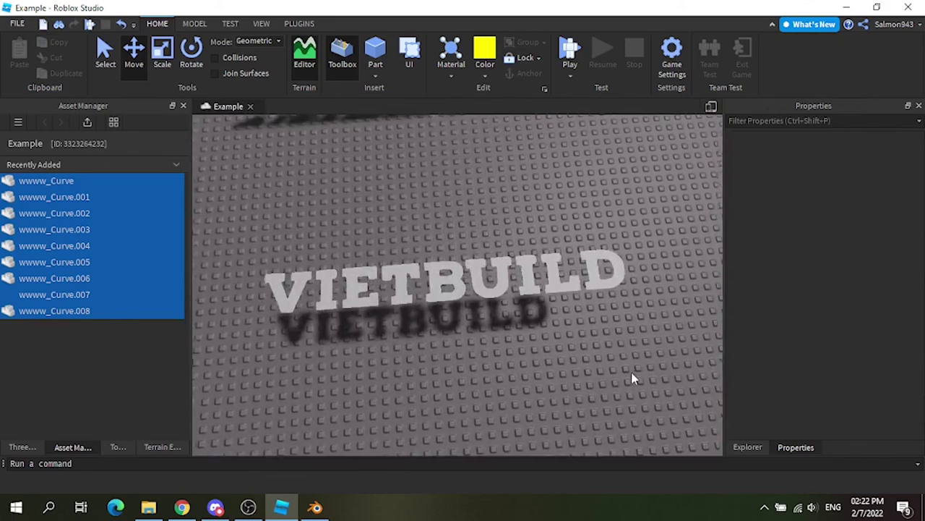
key(a)
key(e)
Try to give the flat letter I of BUILD thickness by scaling it upward, and examine it from several angles
click(559, 339)
right_drag(560, 342, 560, 341)
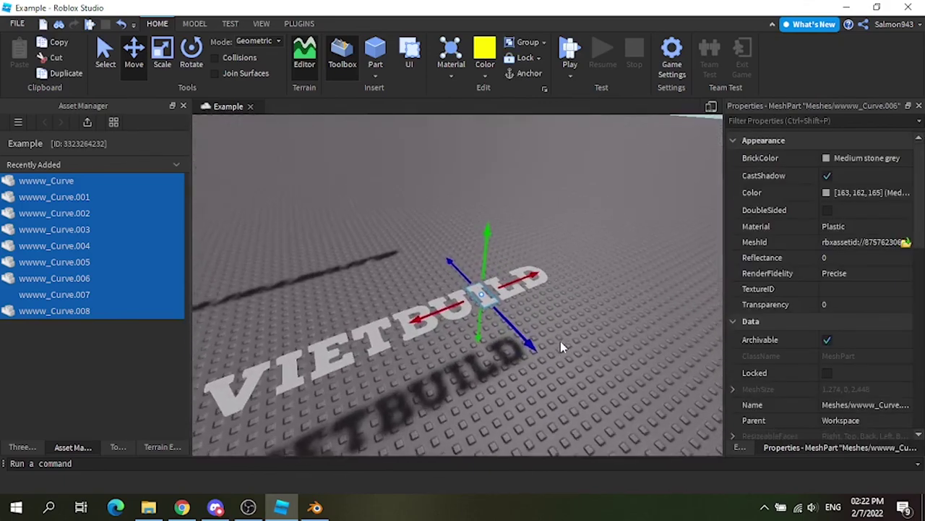
key(w)
key(q)
click(161, 57)
drag(491, 204, 496, 134)
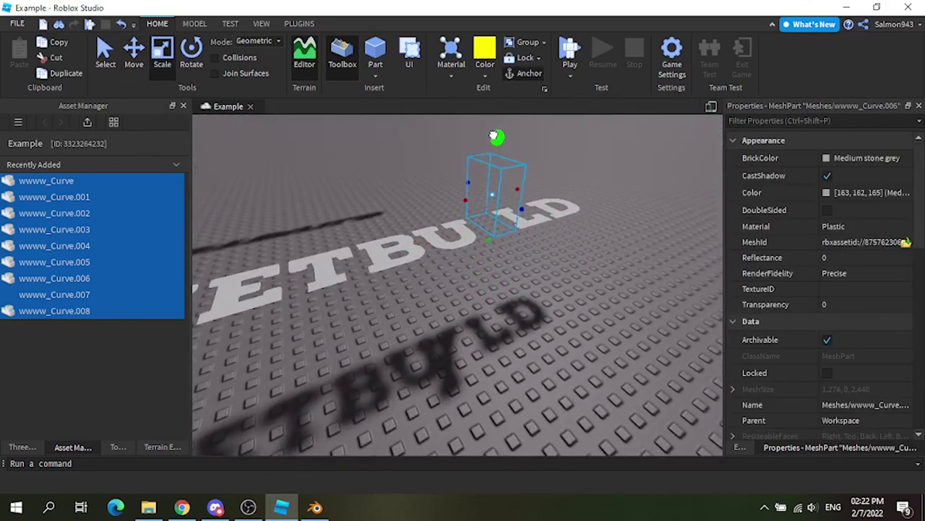
key(d)
key(e)
click(545, 168)
scroll(544, 169, up, 2)
right_drag(545, 170, 542, 169)
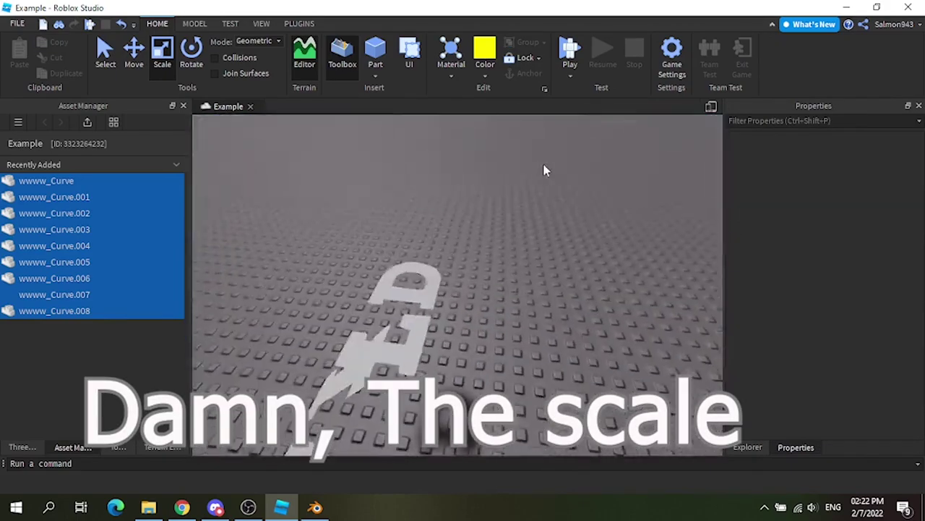
right_drag(543, 171, 543, 164)
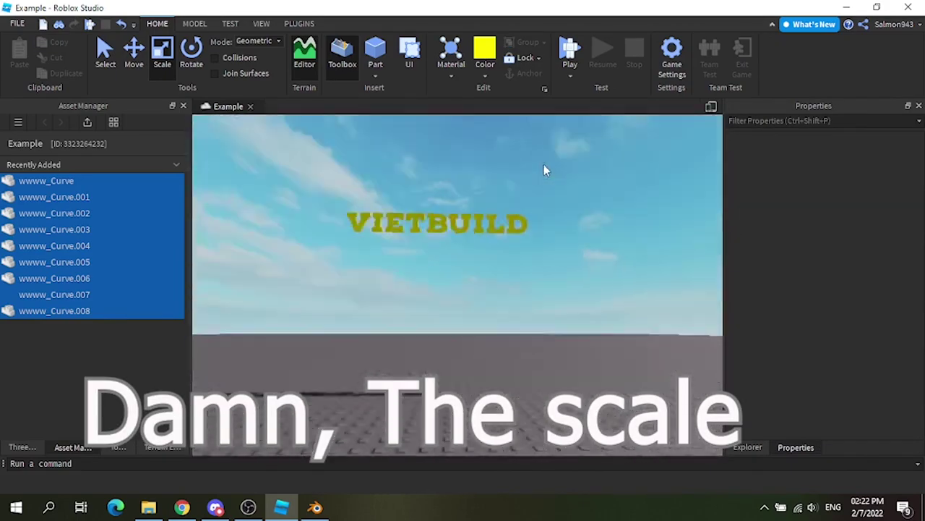
right_drag(544, 164, 543, 166)
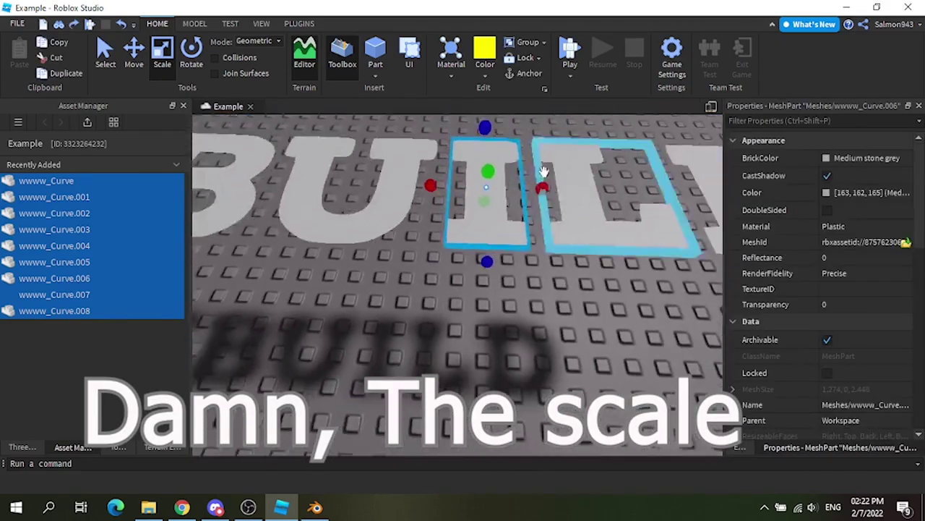
Turn on DoubleSided for all nine flat grey VIETBUILD letters and view them from below
drag(613, 357, 200, 217)
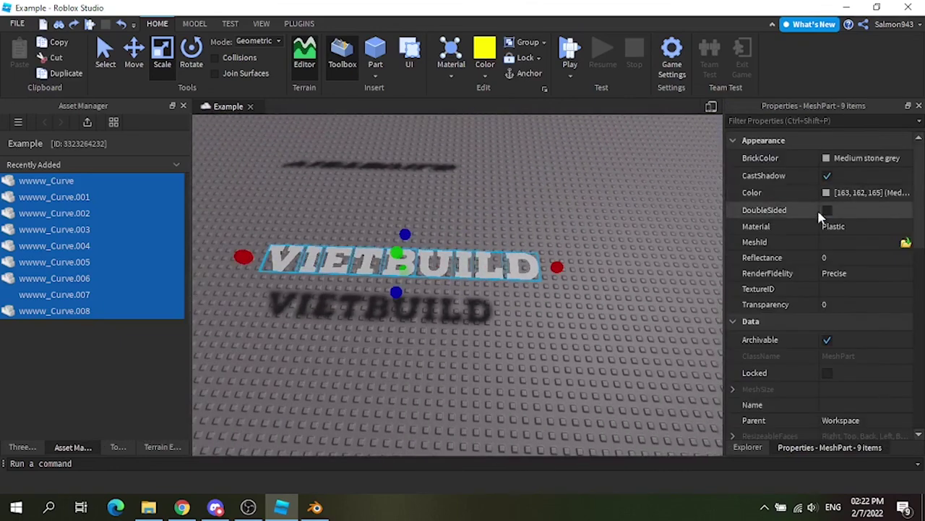
click(631, 273)
drag(579, 315, 258, 207)
click(593, 298)
key(w)
right_drag(594, 297, 565, 296)
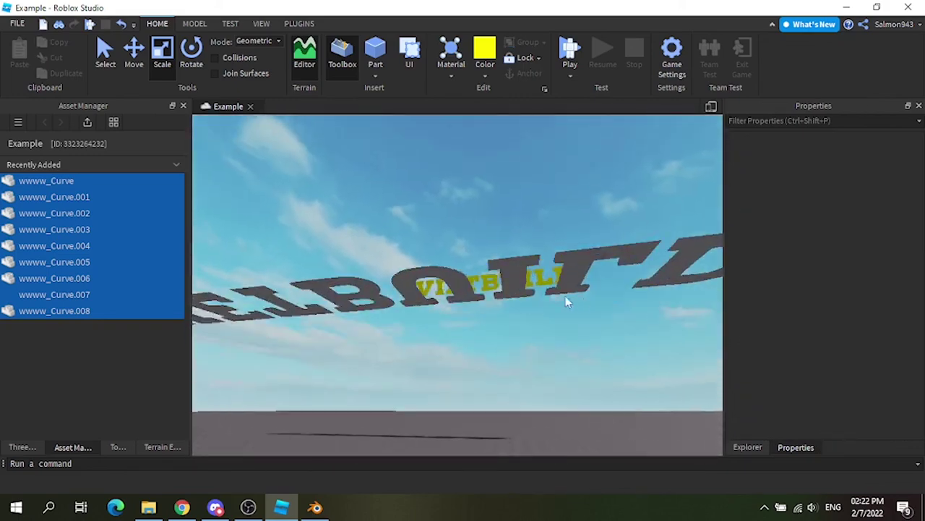
Try to stretch the double-sided letter I of BUILD far upward and bring it back down to flat
click(504, 289)
drag(512, 267, 498, 143)
key(e)
right_drag(498, 142, 499, 143)
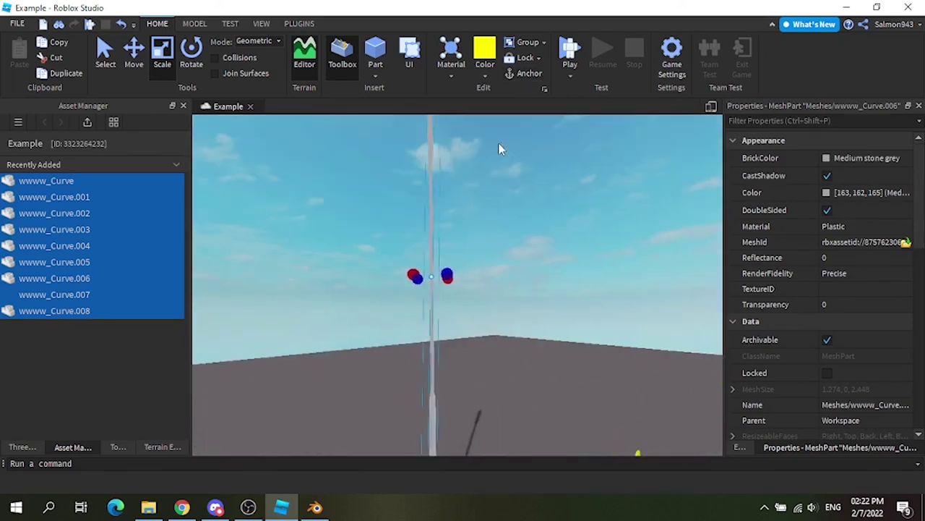
scroll(456, 159, down, 3)
scroll(456, 159, down, 1)
scroll(448, 283, up, 1)
drag(441, 150, 451, 285)
right_drag(448, 283, 450, 285)
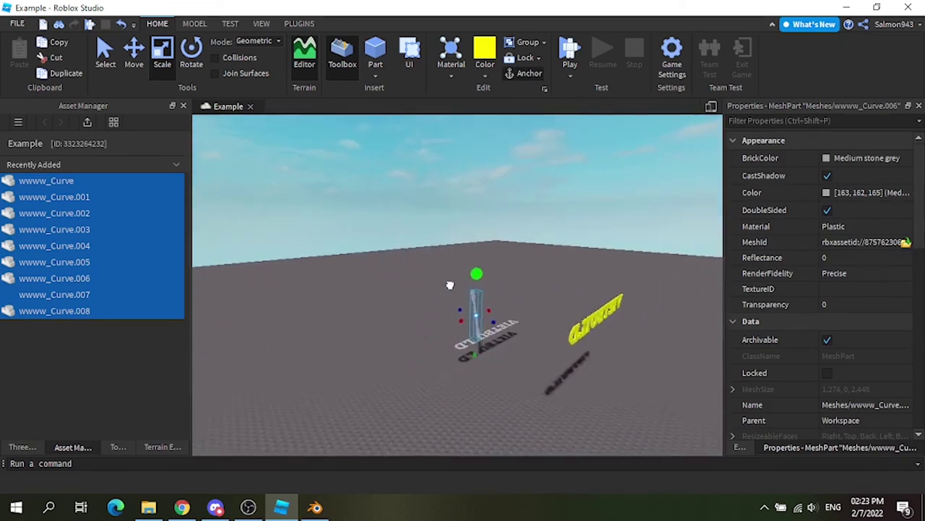
drag(451, 285, 448, 282)
right_drag(450, 285, 448, 282)
scroll(448, 281, up, 8)
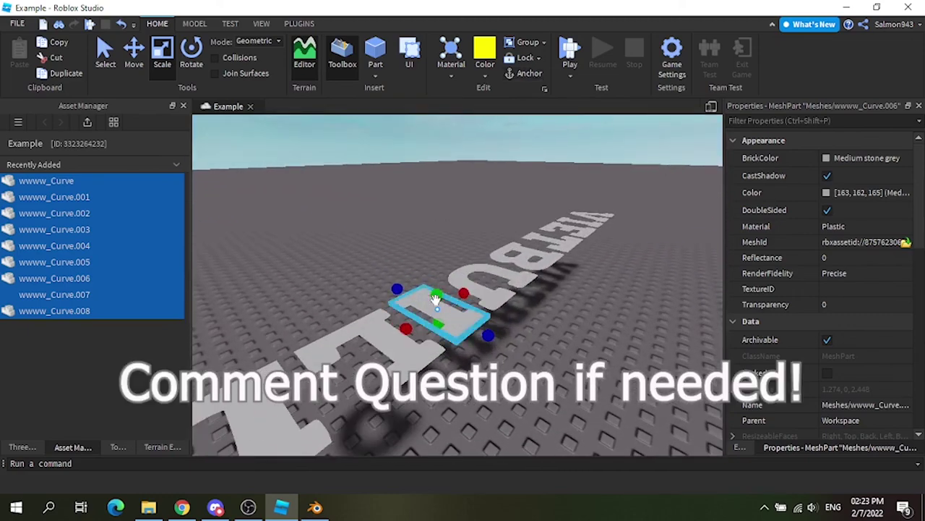
Scale the double-sided letter I of BUILD upward once more, deselect it and view the whole word from above
drag(436, 298, 429, 200)
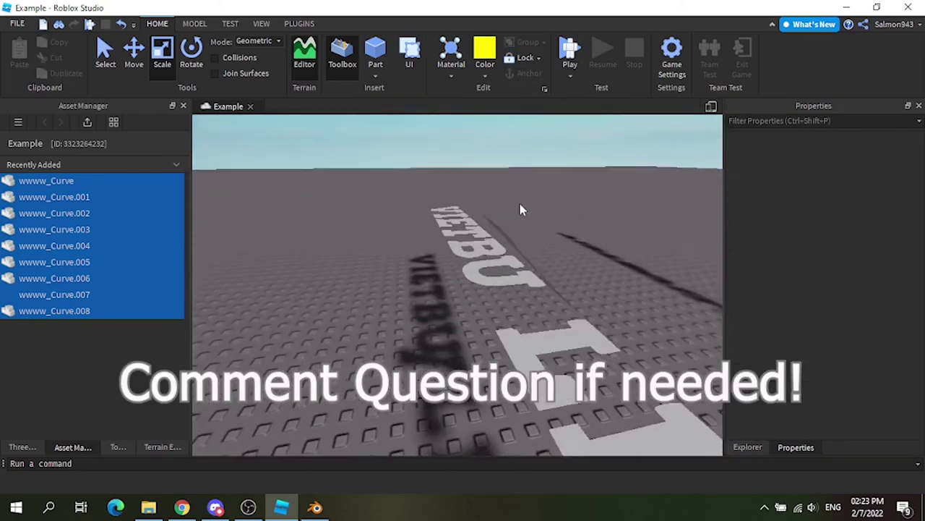
right_drag(520, 203, 520, 203)
scroll(520, 203, down, 3)
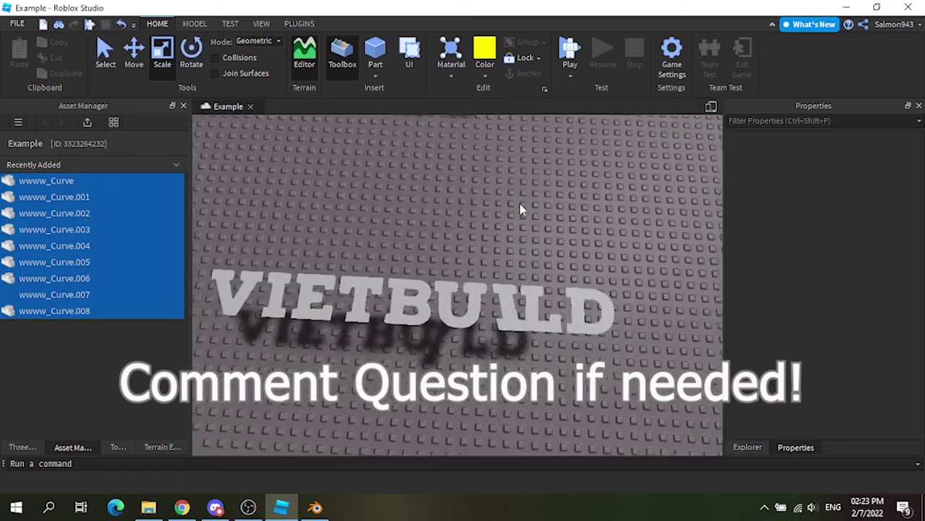
scroll(598, 275, down, 5)
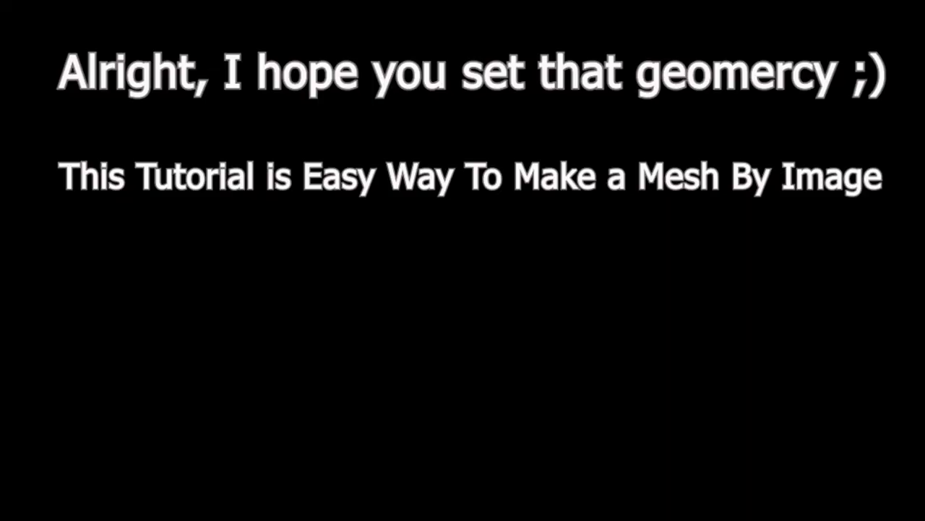